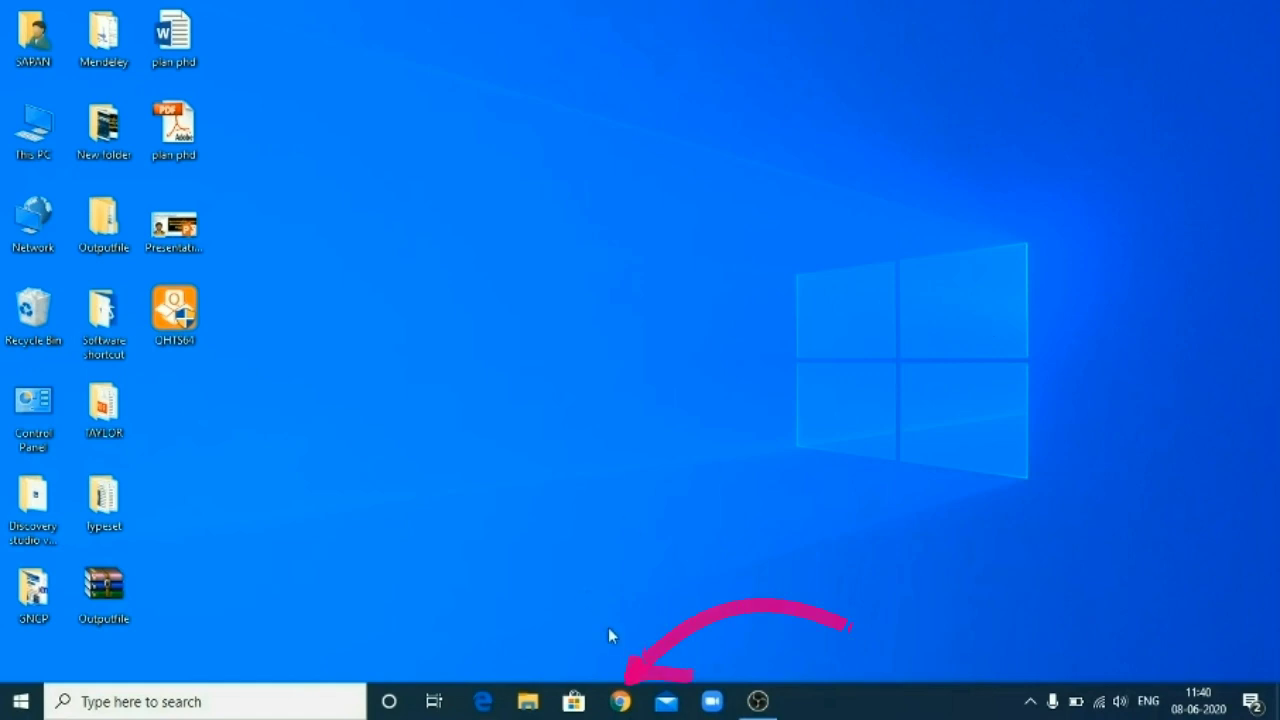
# Launch Chrome and run a Google search for 'pymol'
pyautogui.click(620, 704)
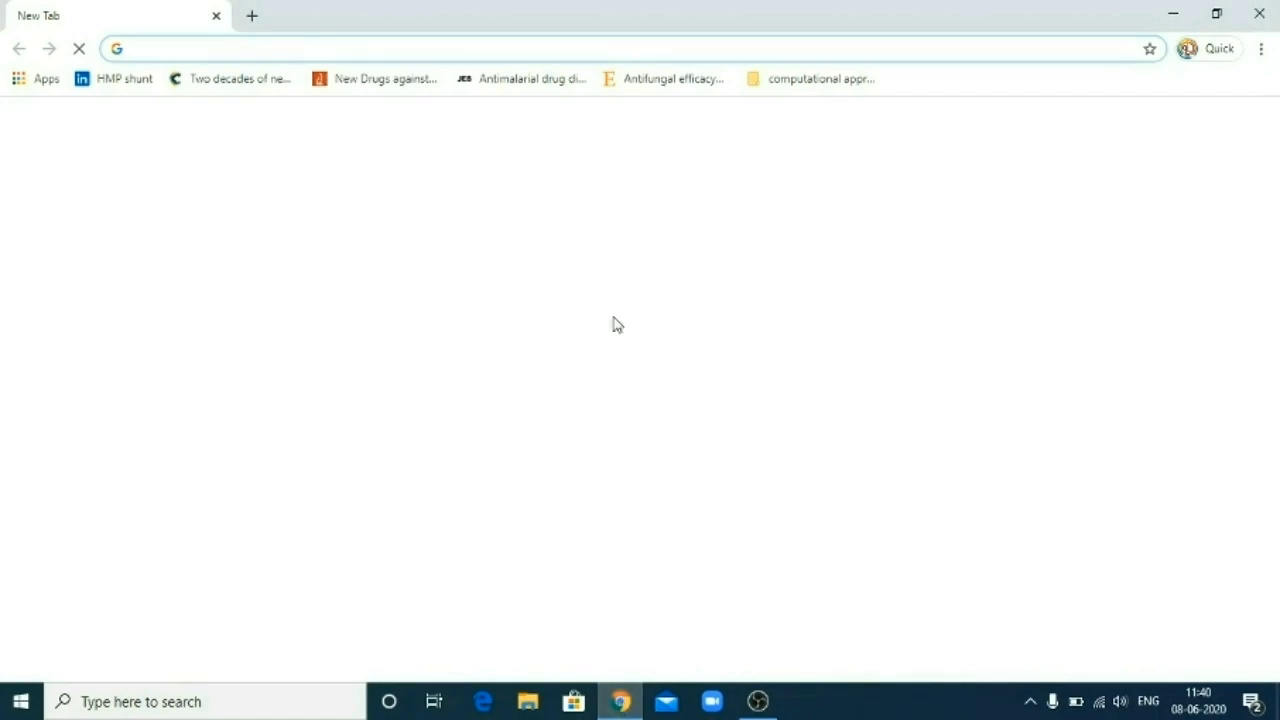
pyautogui.click(490, 390)
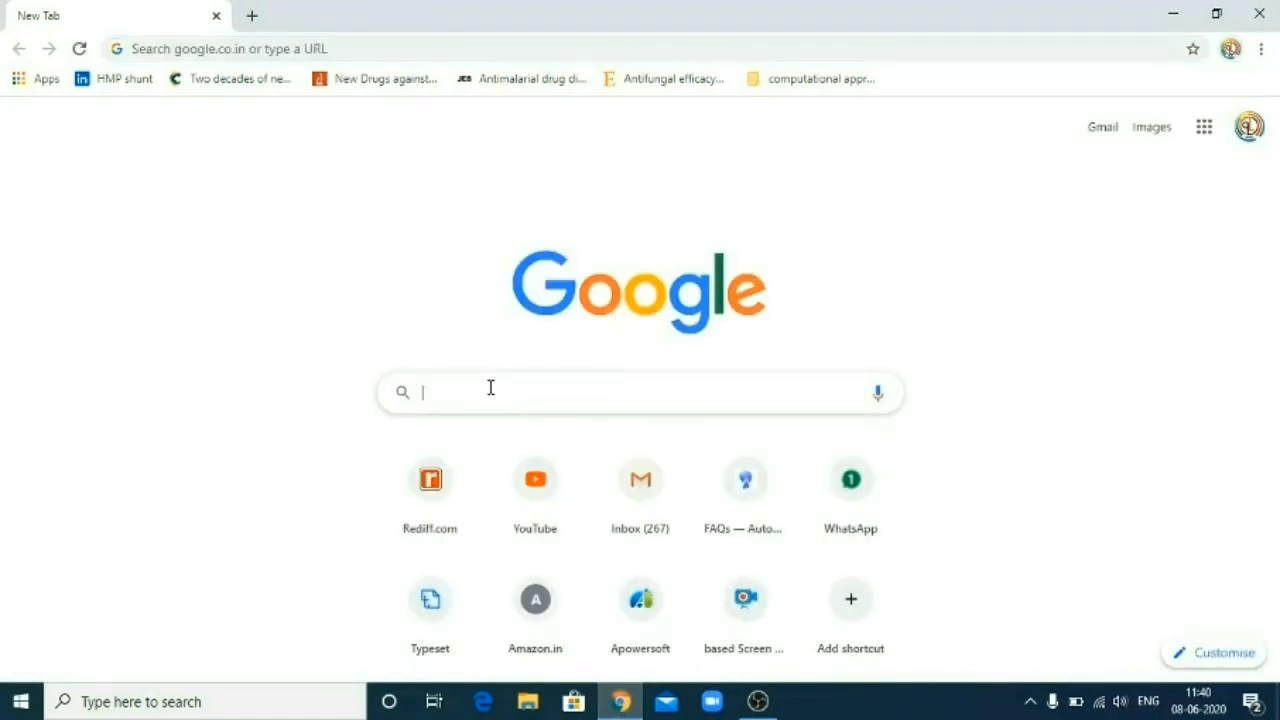
pyautogui.write('pymol')
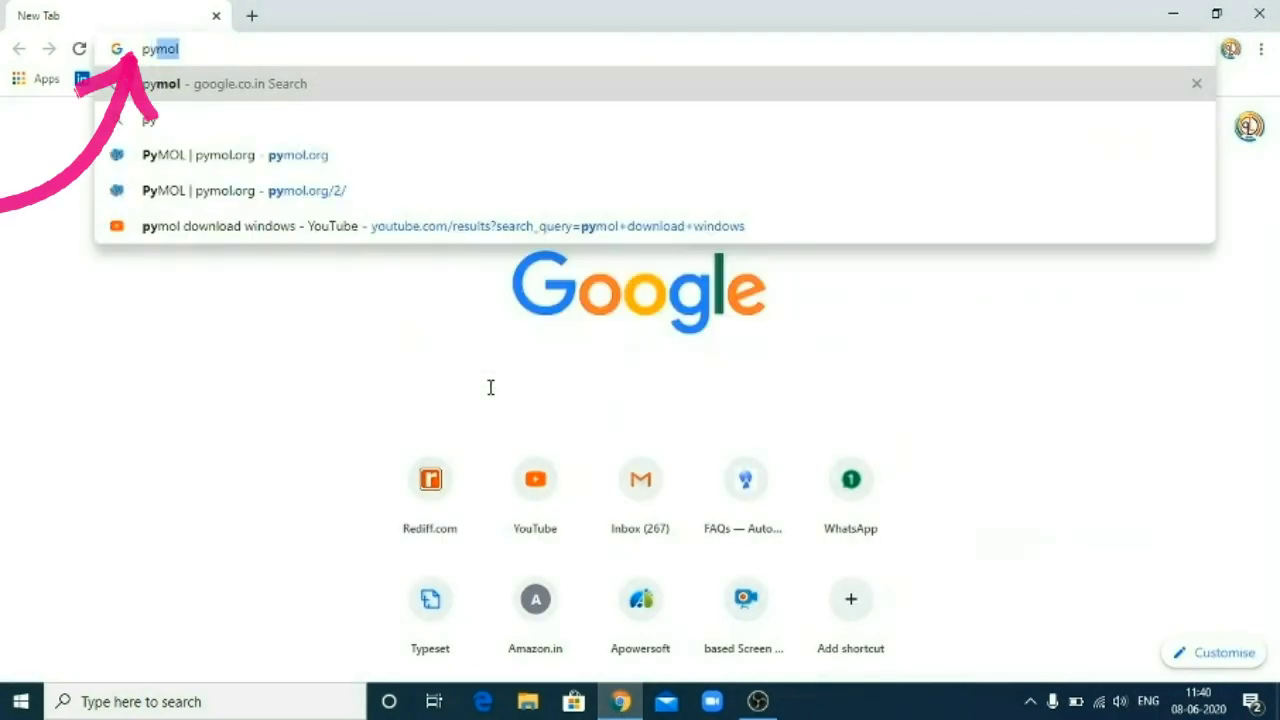
pyautogui.press('Return')
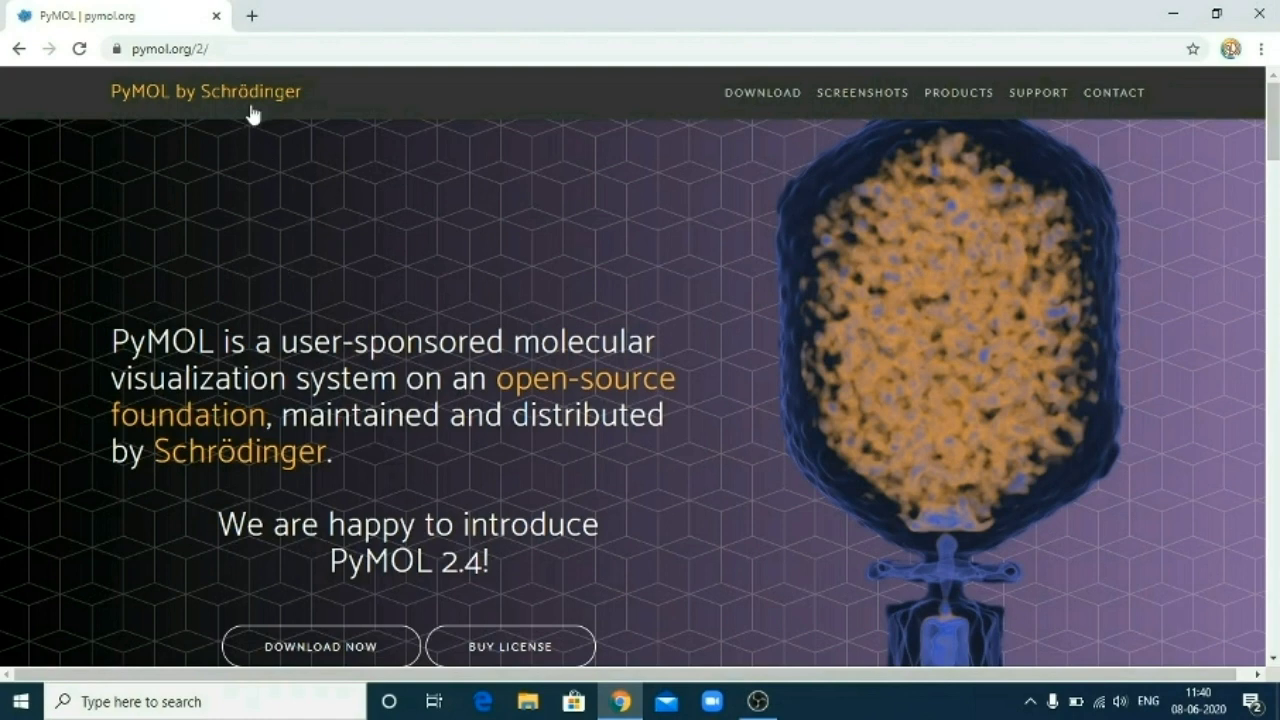
# Start downloading the Windows EXE installer from the PyMOL 2.4 download section
pyautogui.click(778, 101)
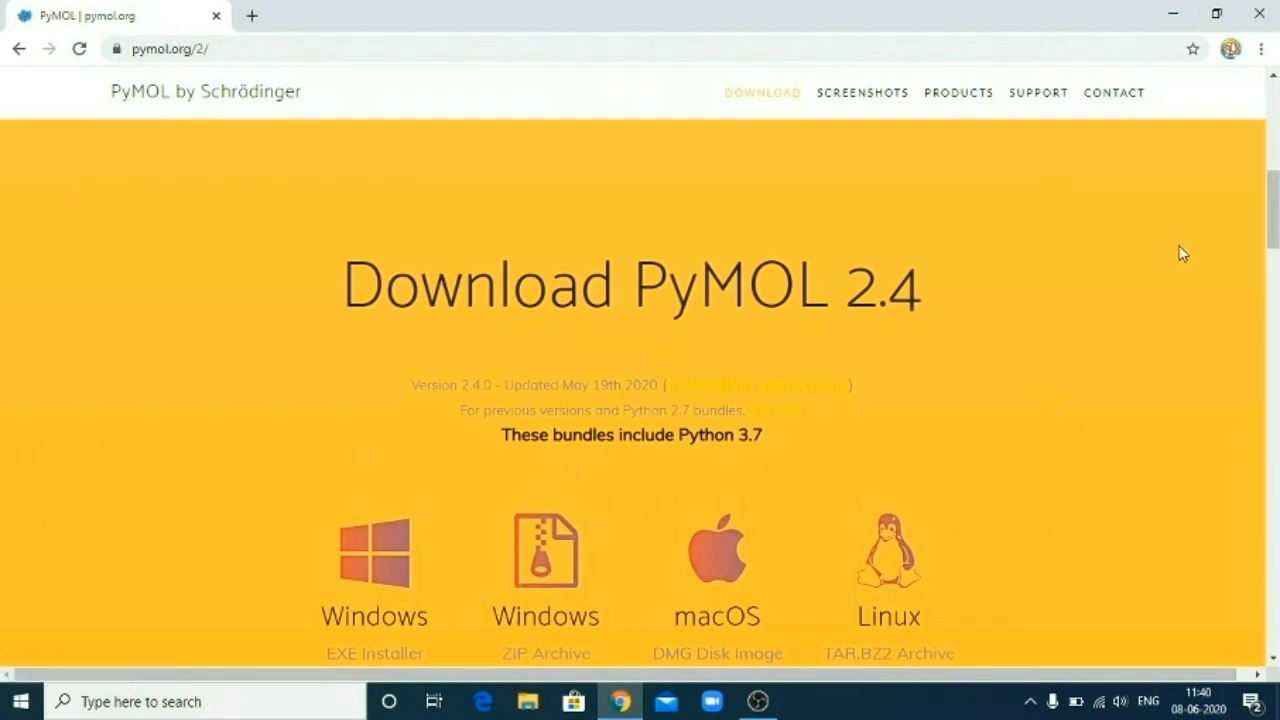
pyautogui.scroll(-1, 1182, 253)
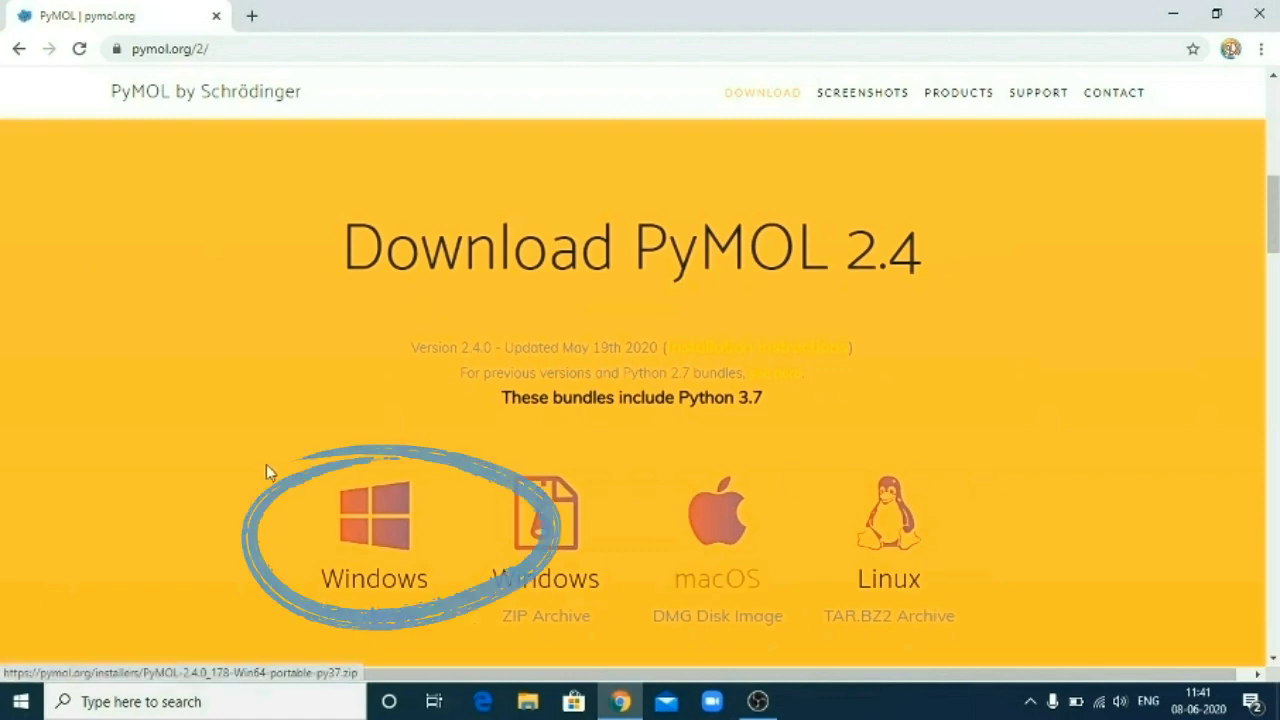
pyautogui.click(378, 524)
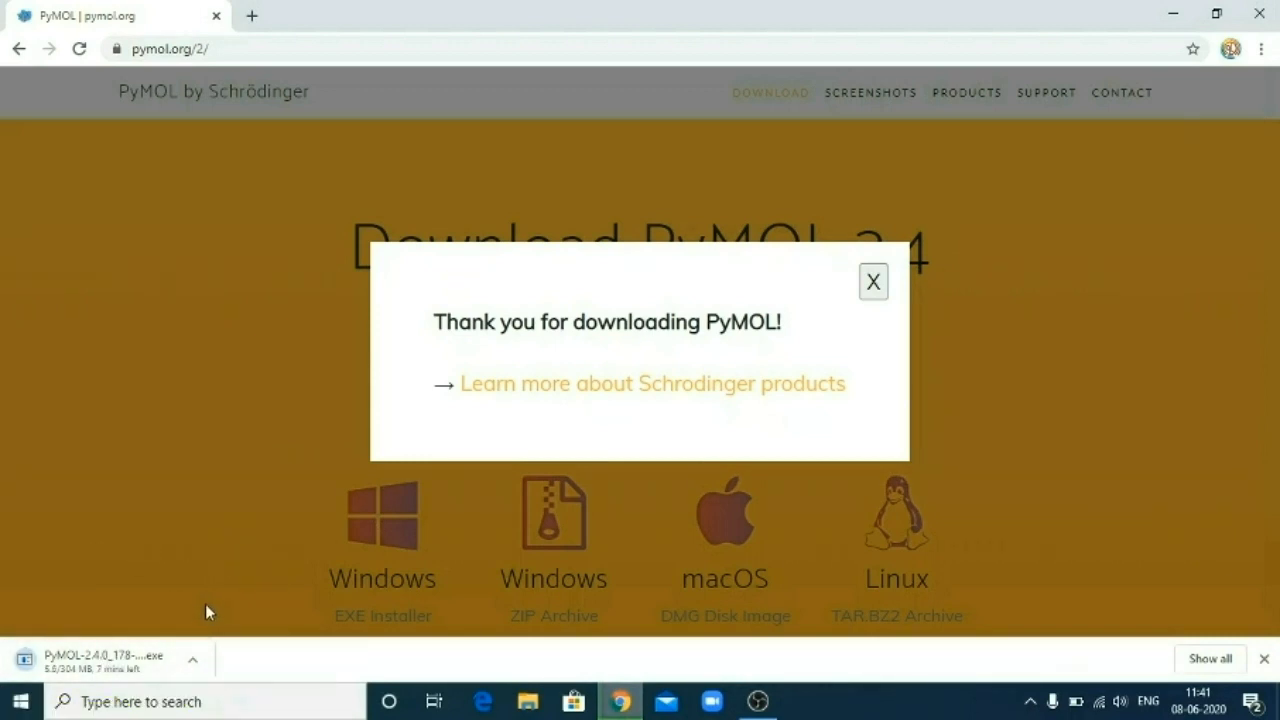
# Close the thank-you popup and magnify the screen while the installer finishes downloading
pyautogui.click(874, 284)
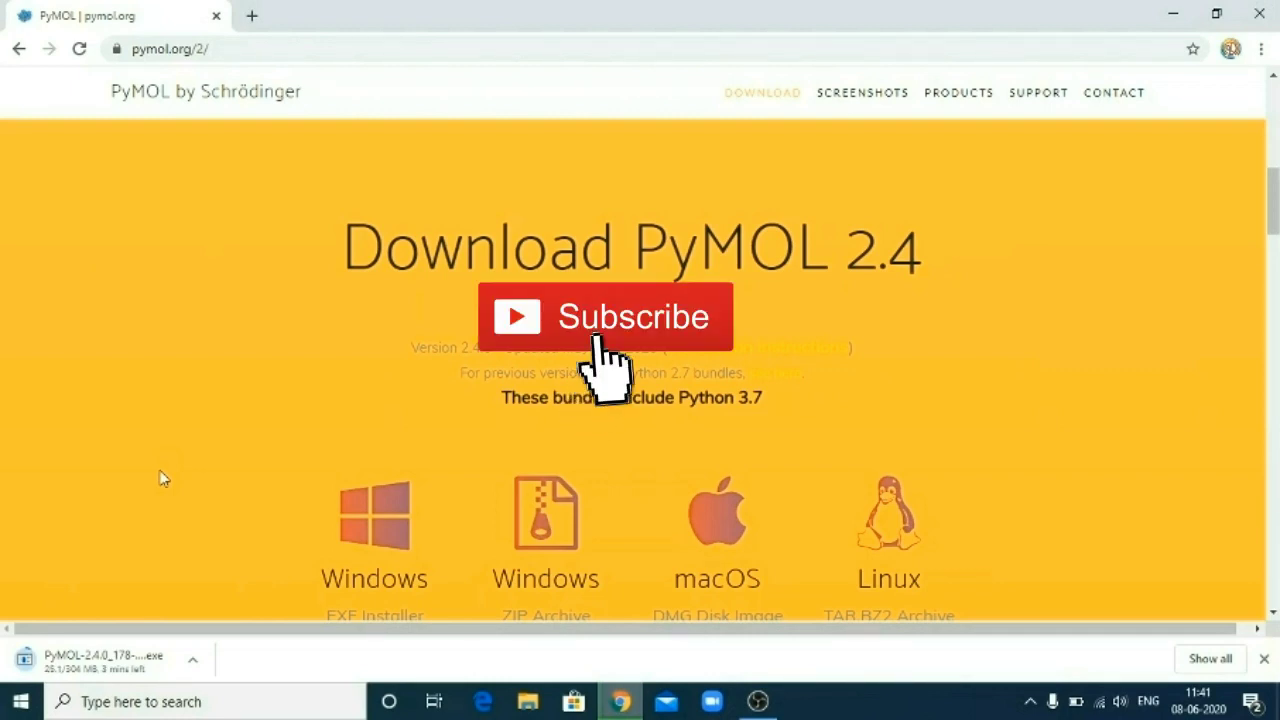
pyautogui.press('super+plus')
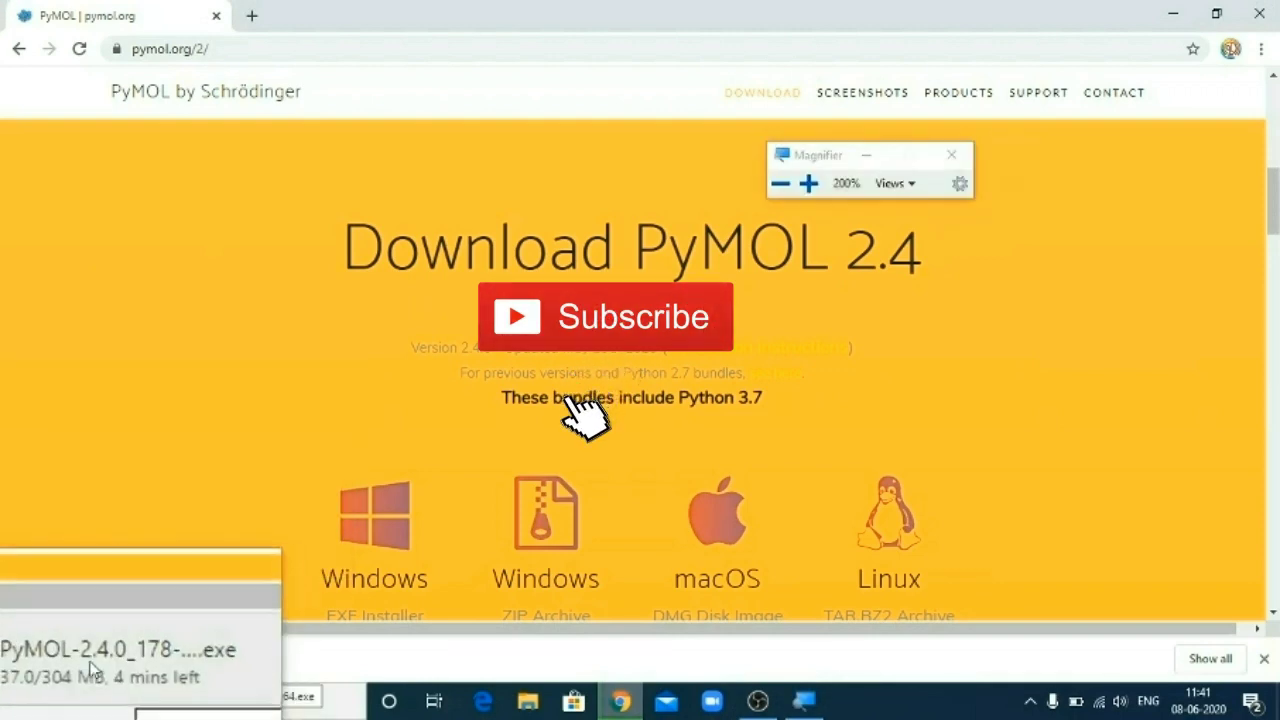
pyautogui.press('super+r')
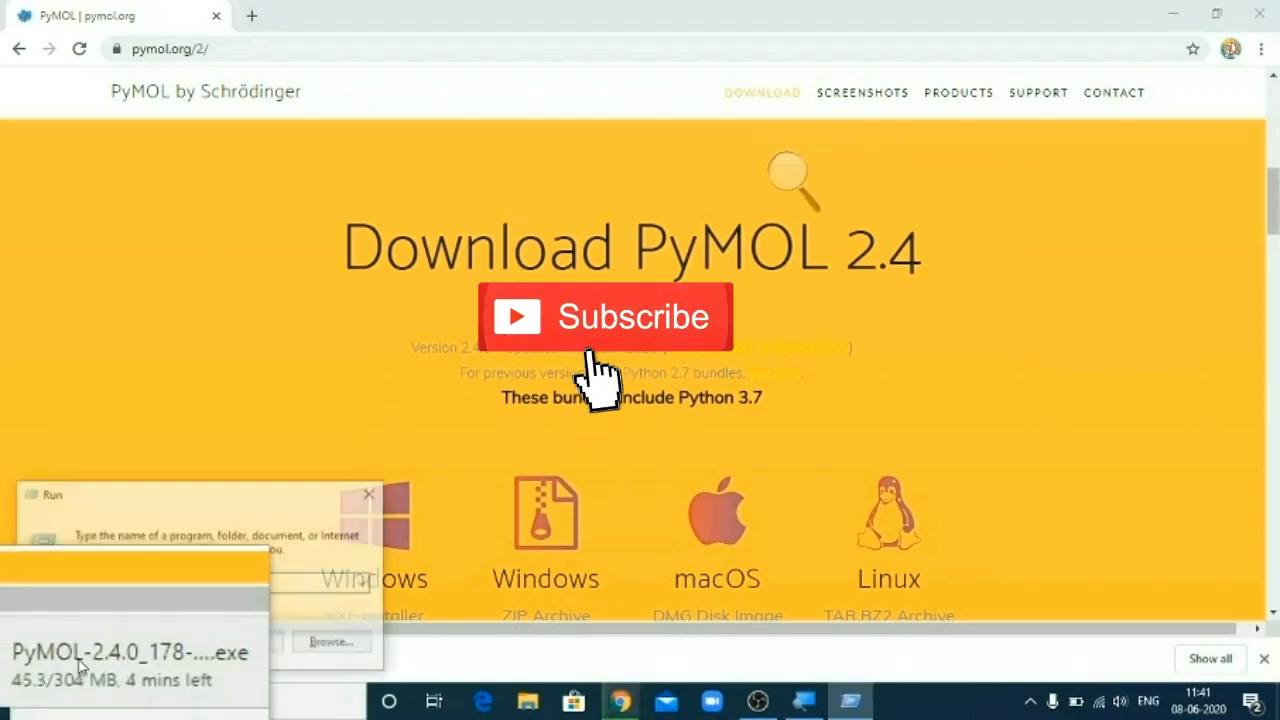
pyautogui.click(236, 640)
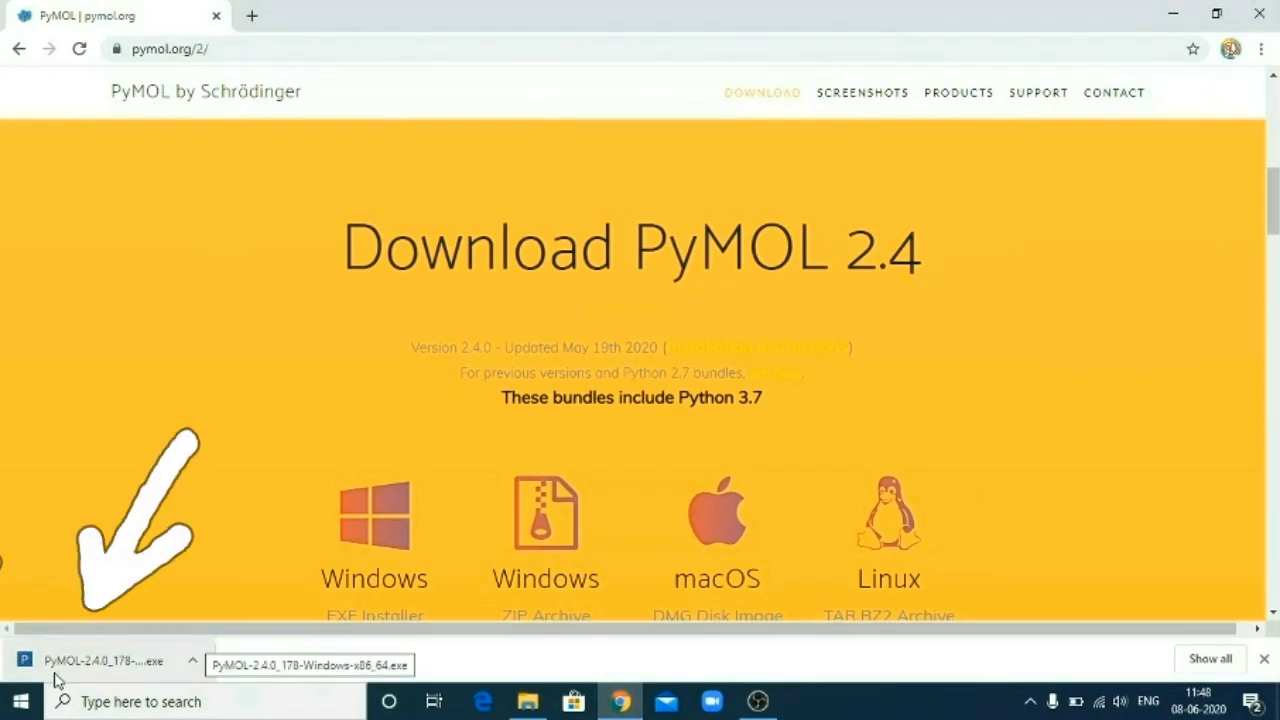
# Open the downloaded PyMOL .exe and accept Run in the security warning
pyautogui.click(120, 664)
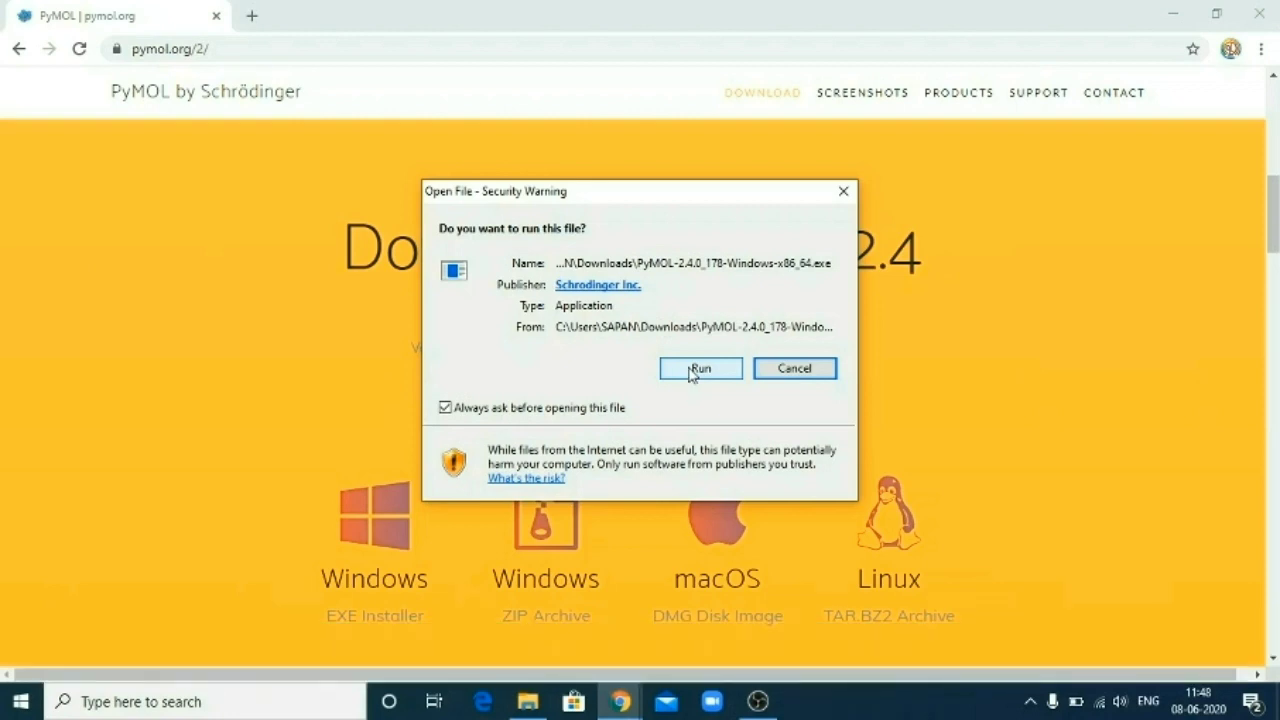
pyautogui.click(689, 370)
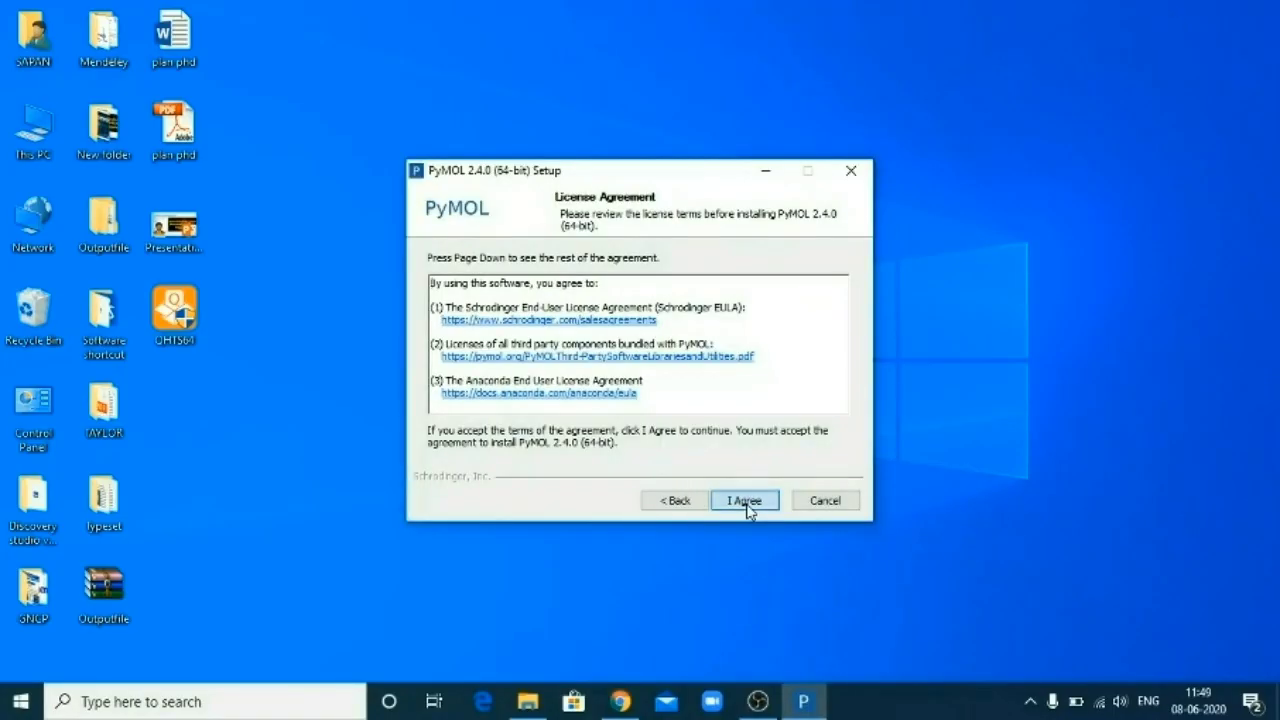
# Keep the default install folder and PATH option, install, and finish PyMOL setup
pyautogui.click(745, 502)
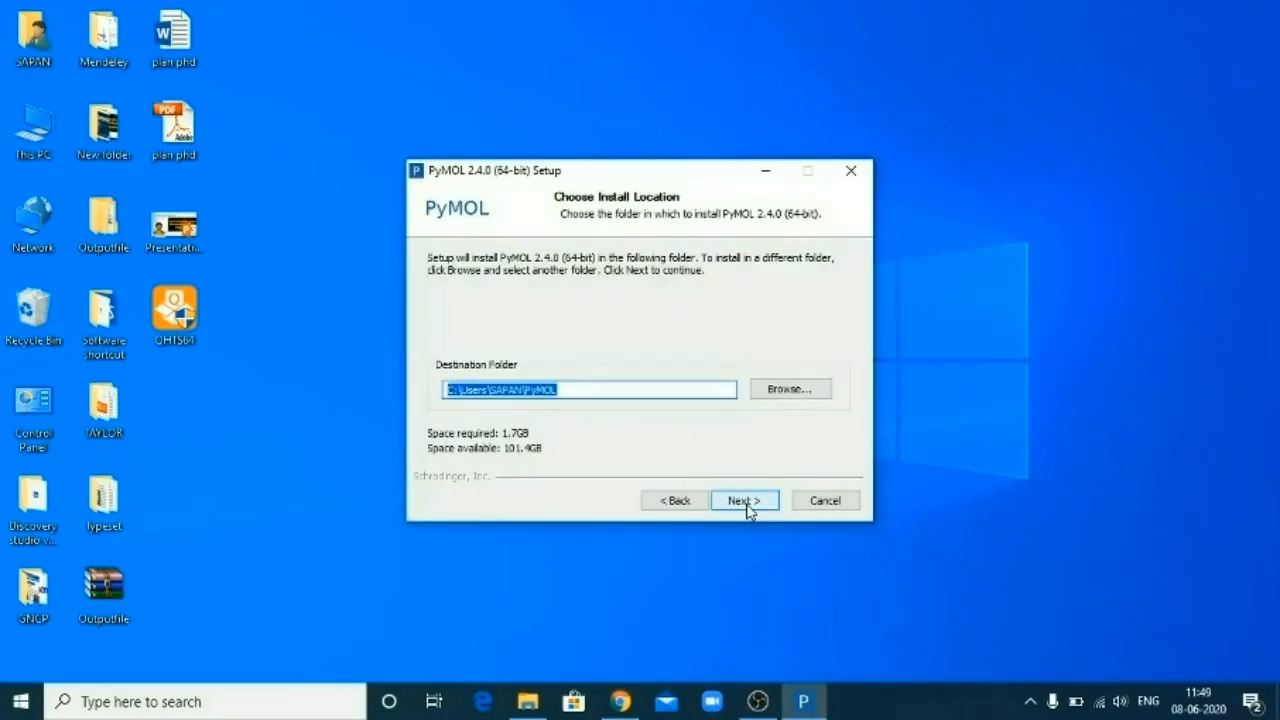
pyautogui.click(458, 283)
pyautogui.click(744, 502)
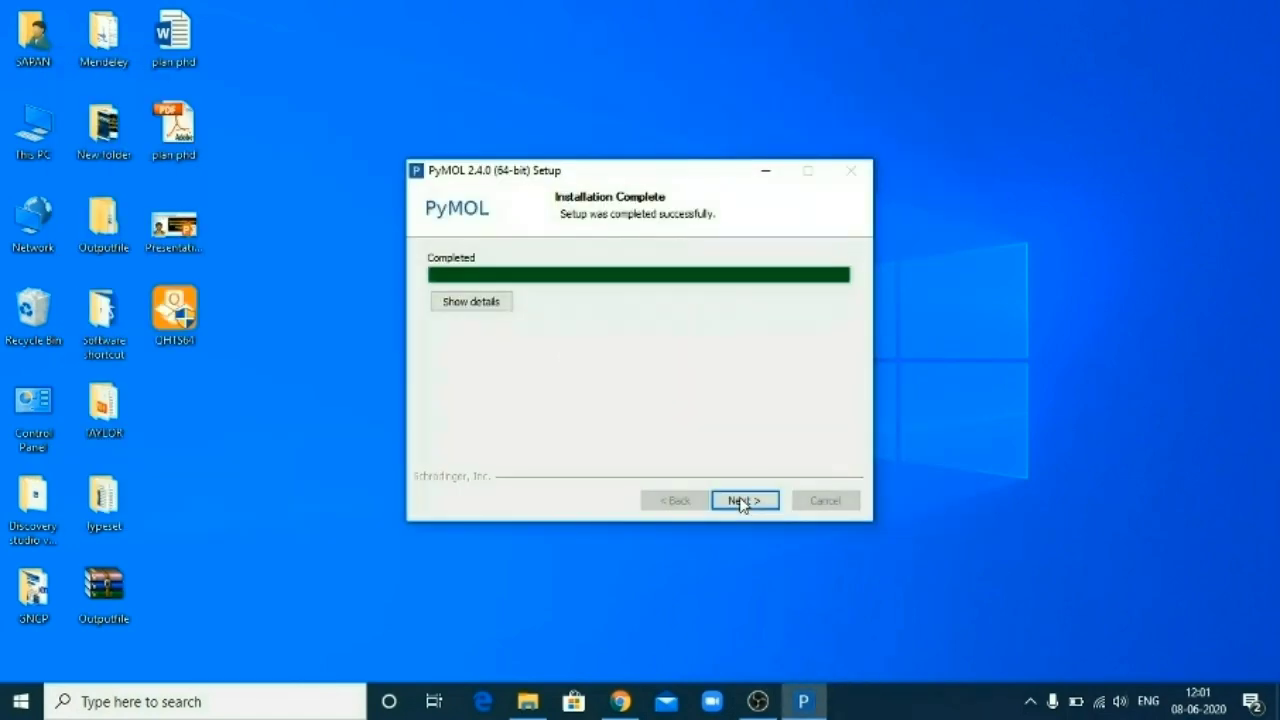
pyautogui.click(741, 502)
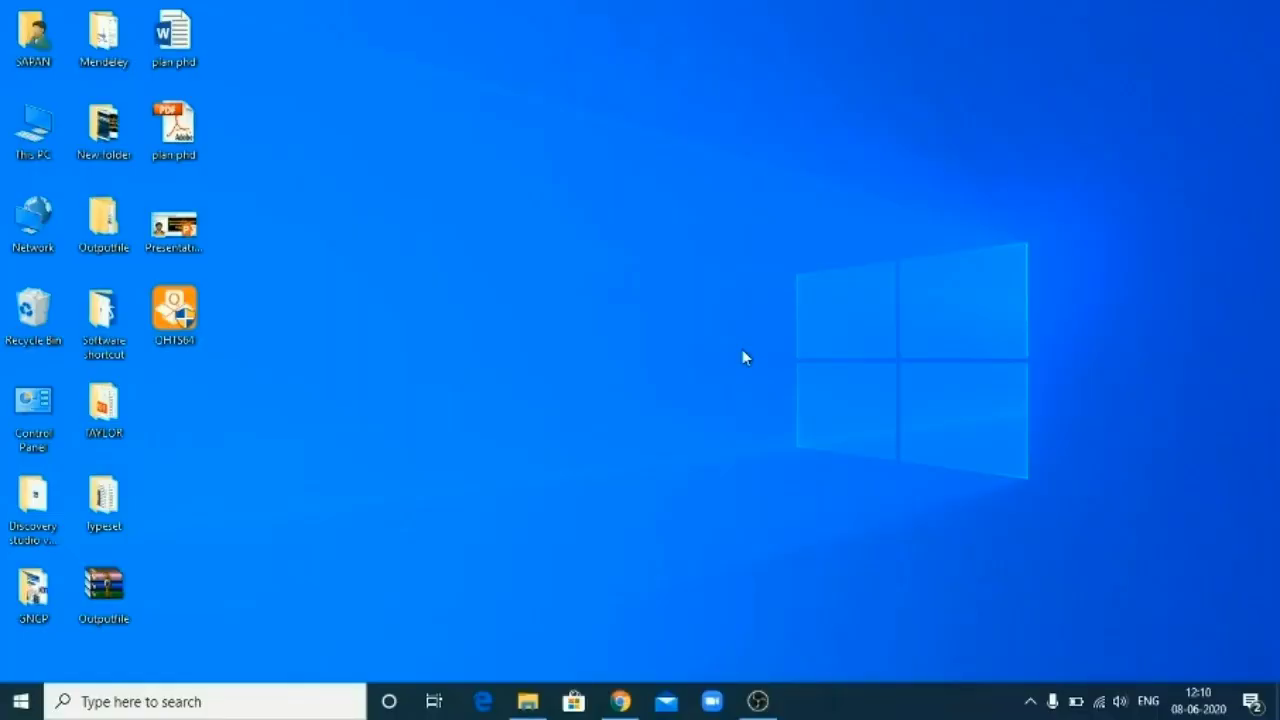
# Launch 'PyMOL + Console' from a taskbar search for 'pym', then return to Chrome
pyautogui.click(125, 705)
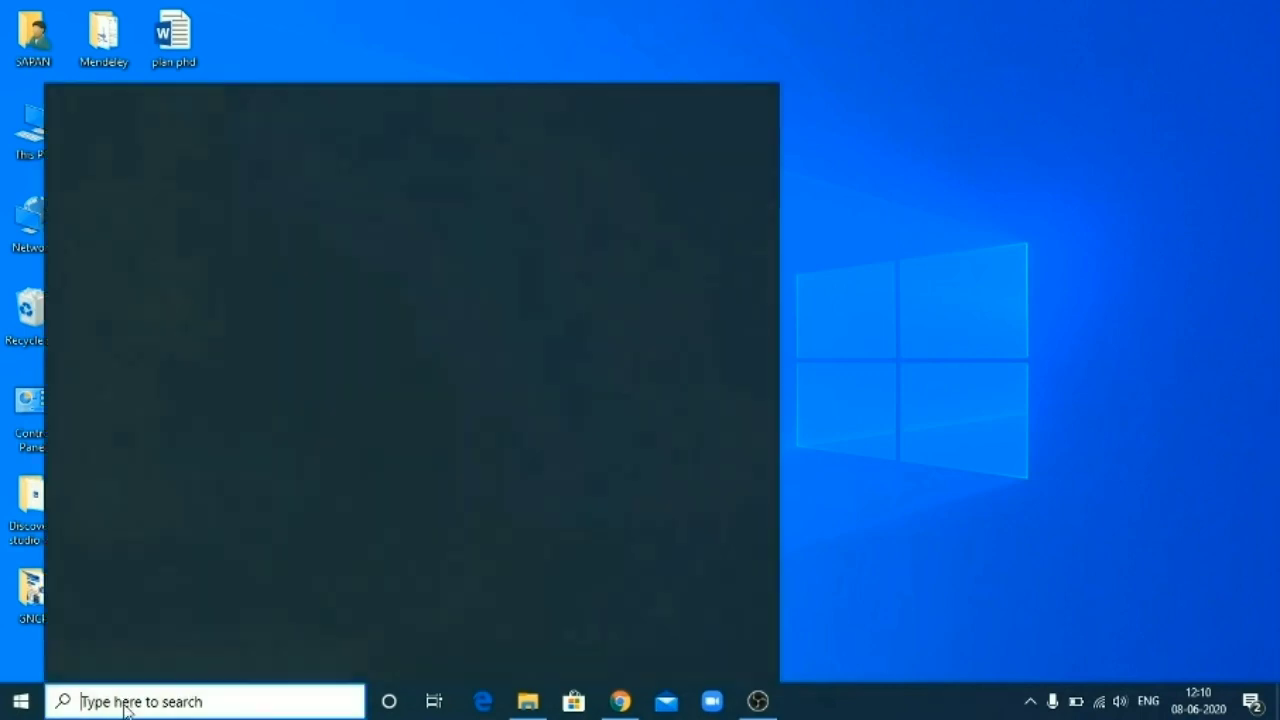
pyautogui.write('pym')
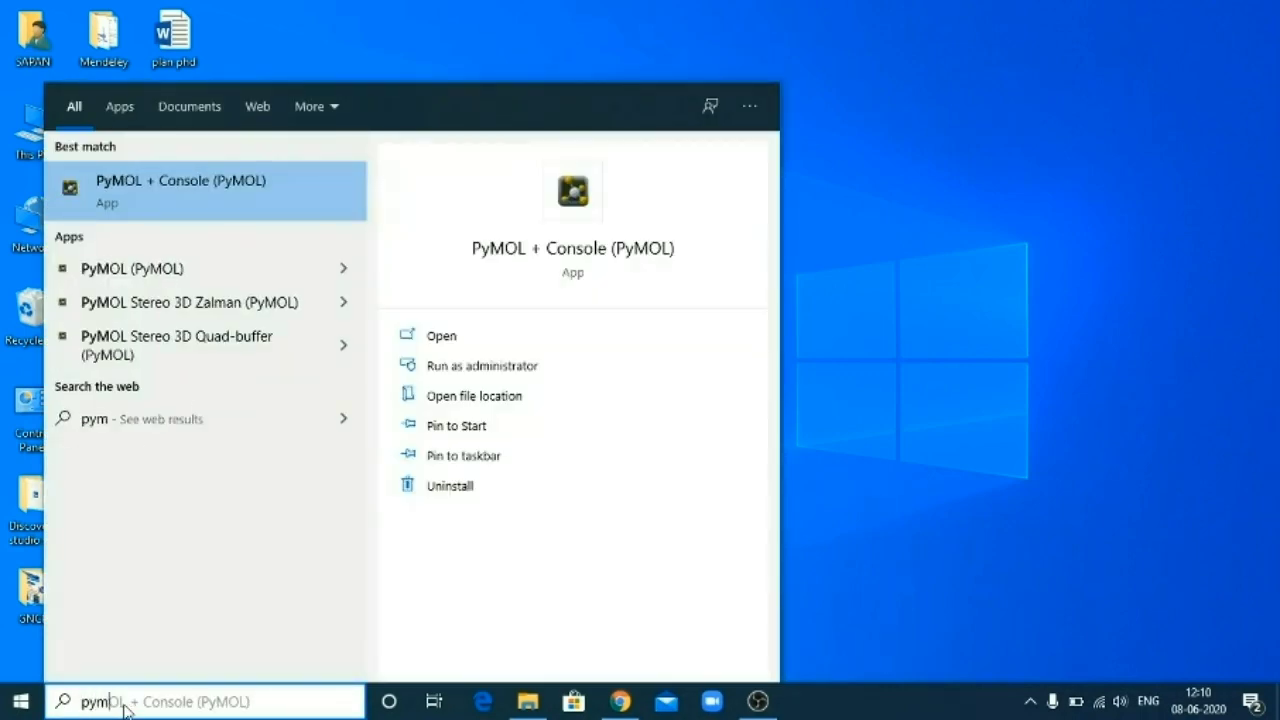
pyautogui.click(466, 346)
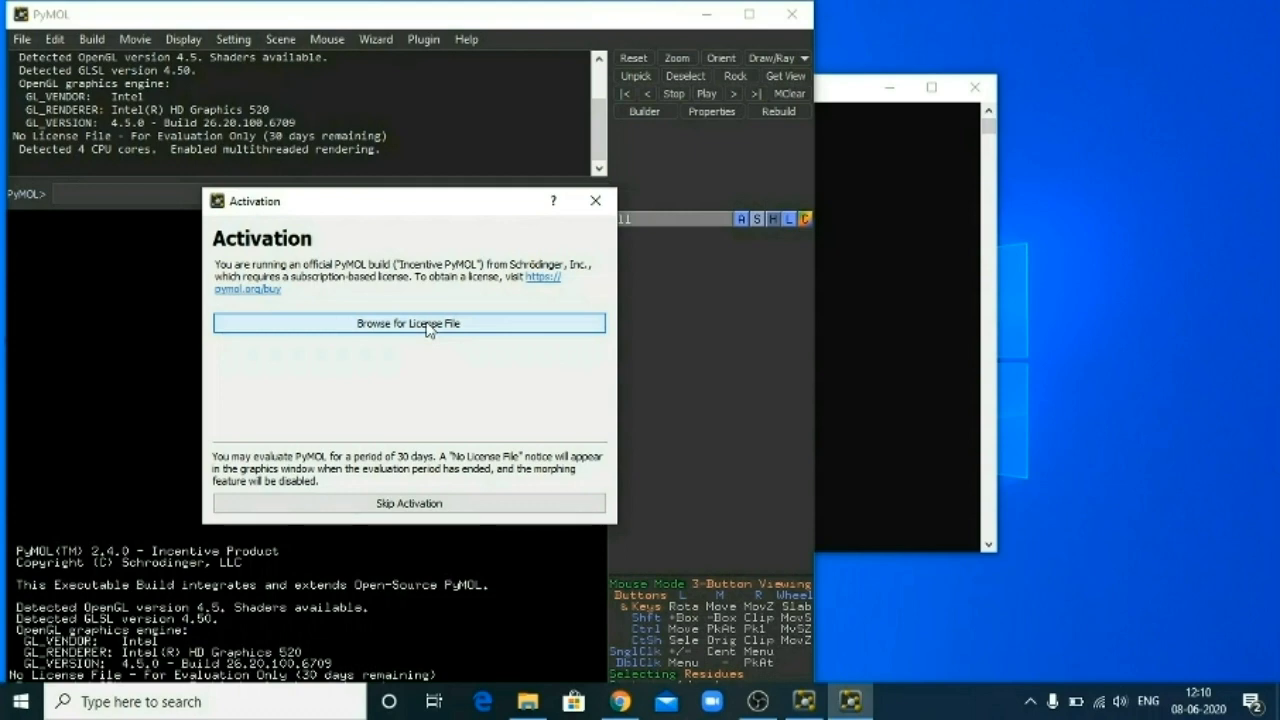
pyautogui.click(620, 700)
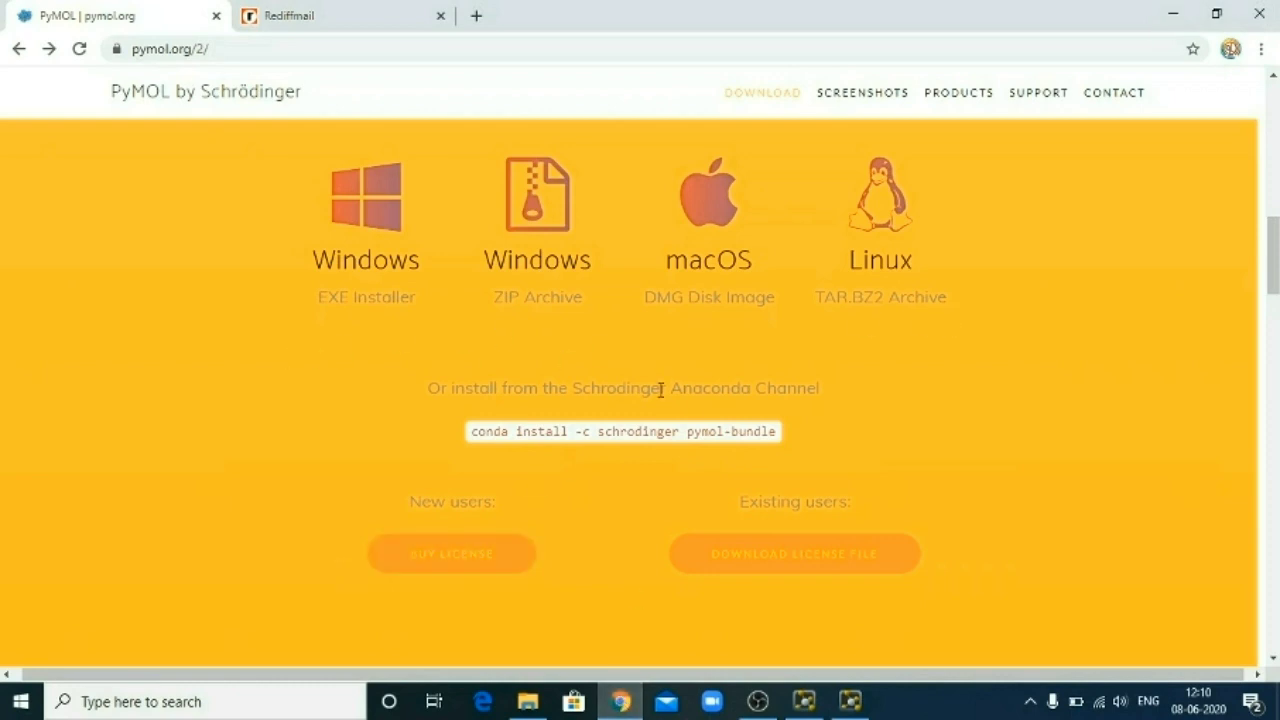
# Open BUY LICENSE and choose the free Student/Teacher subscription option
pyautogui.click(455, 566)
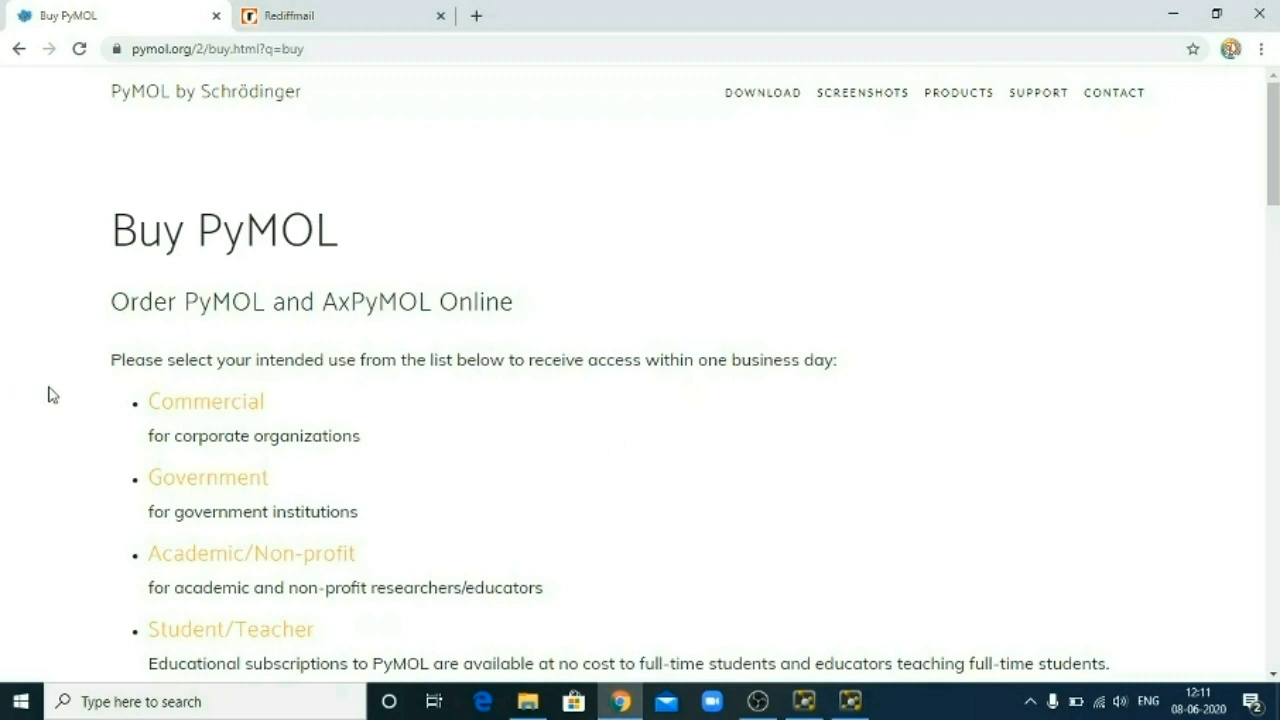
pyautogui.scroll(-1, 67, 397)
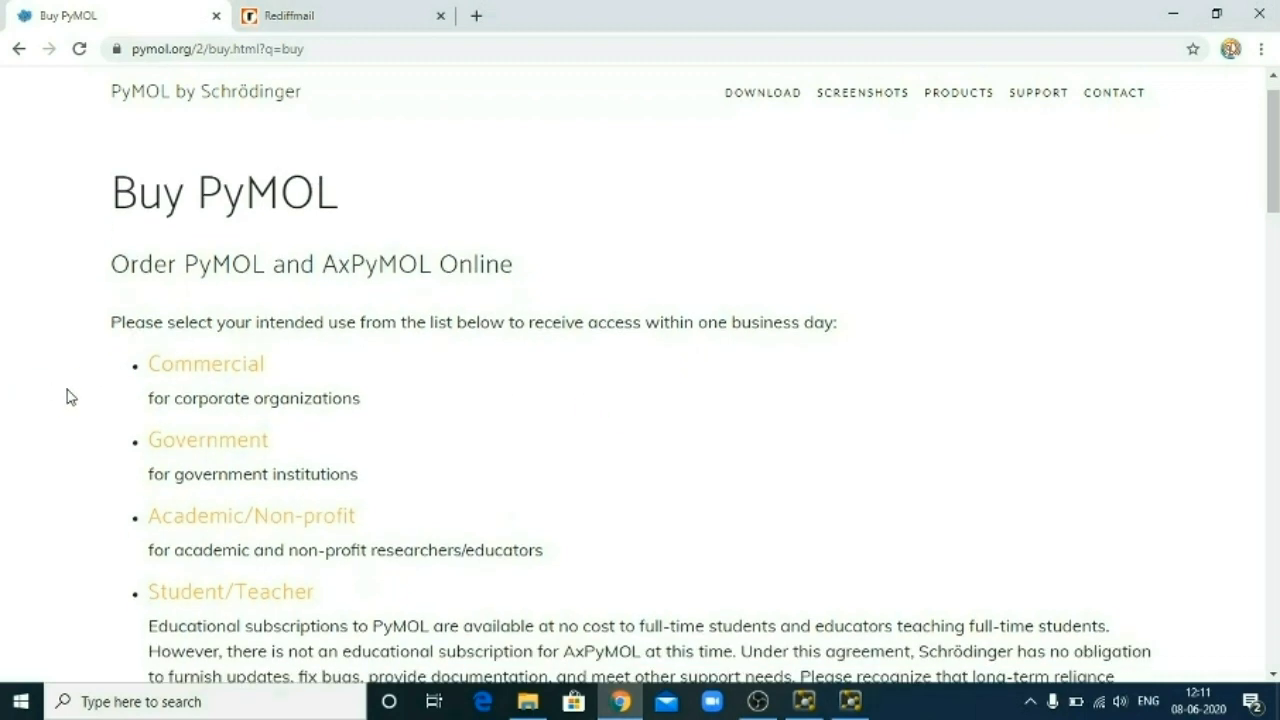
pyautogui.scroll(-1, 67, 397)
pyautogui.scroll(-1, 67, 397)
pyautogui.scroll(-1, 67, 397)
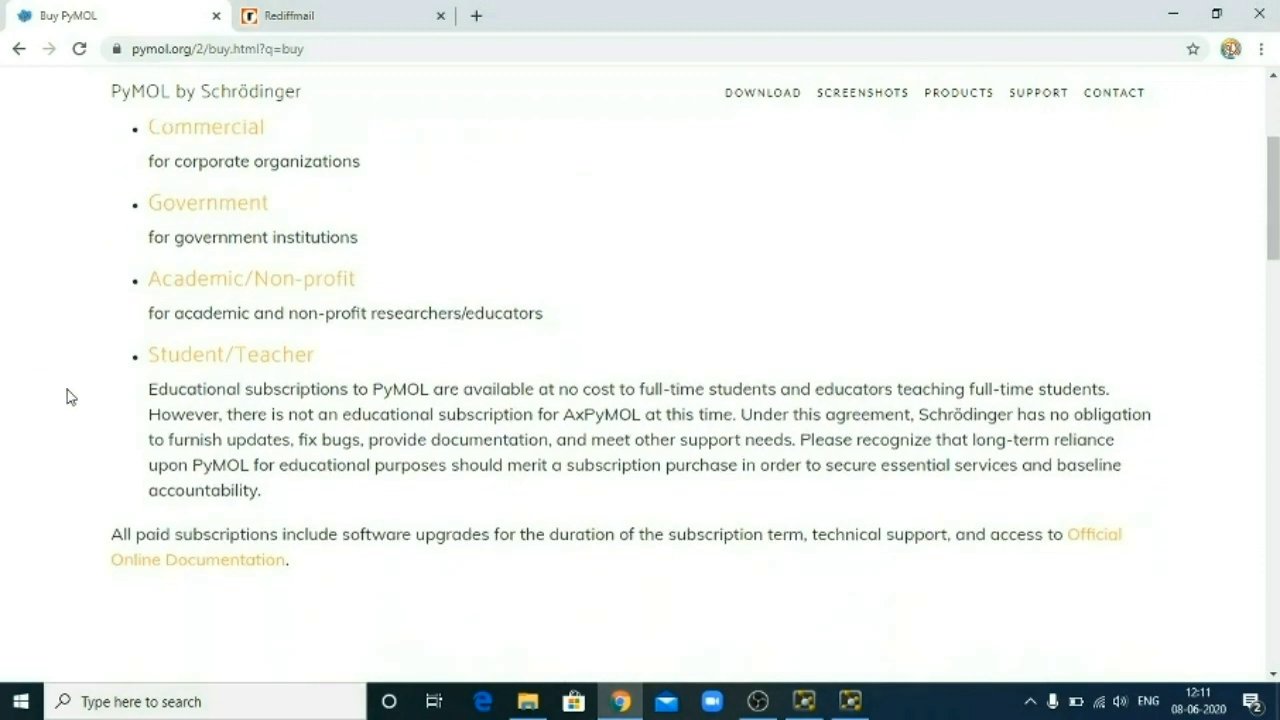
pyautogui.scroll(-1, 67, 397)
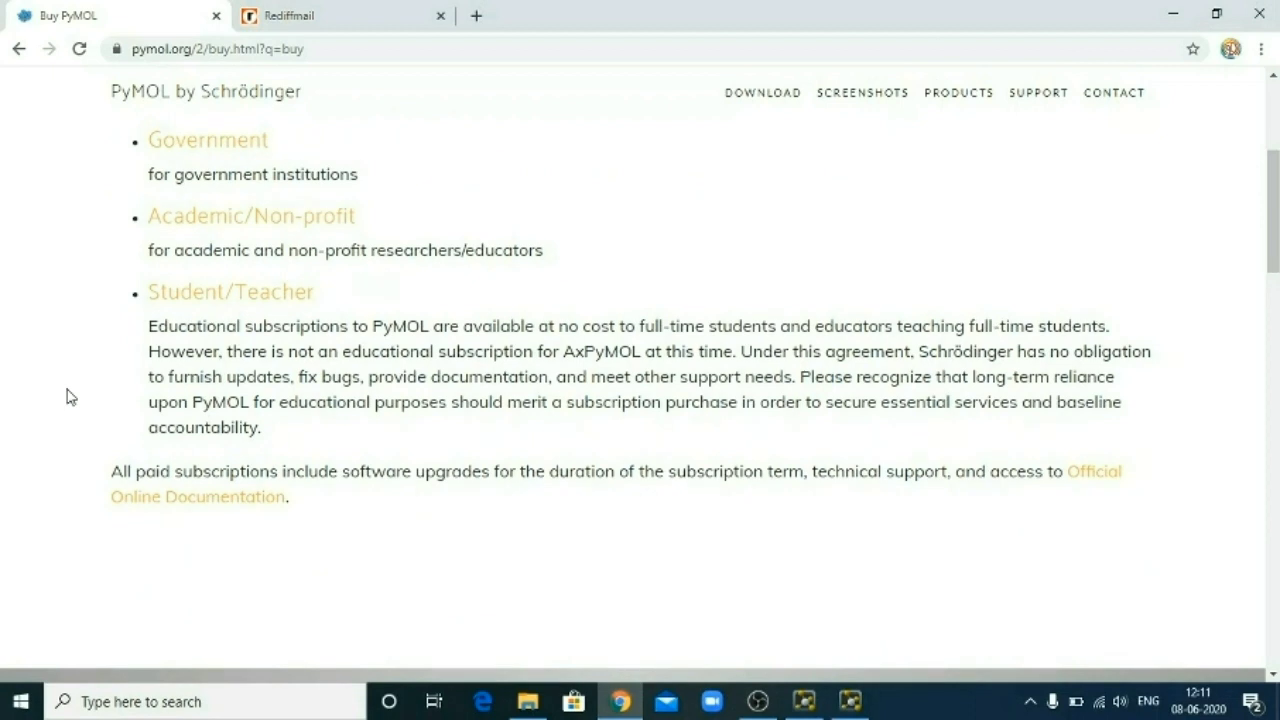
pyautogui.click(213, 298)
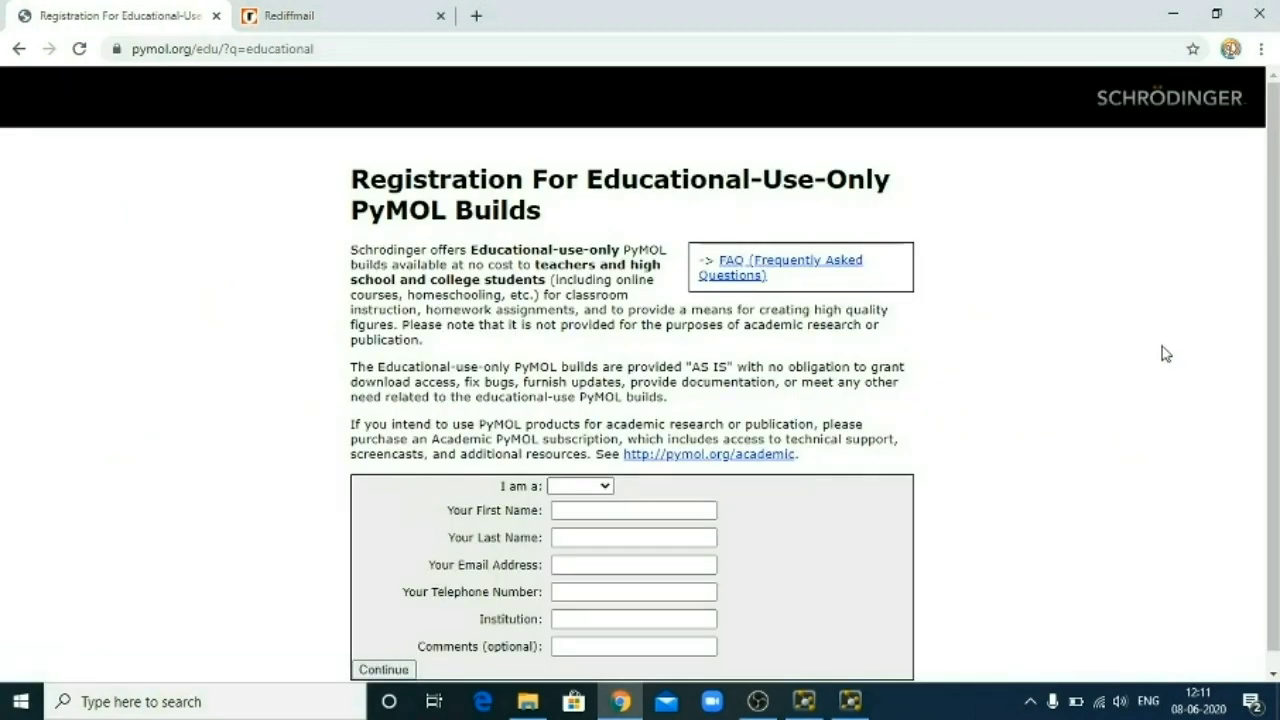
# Review the registration form and academic info page, then check the Rediffmail inbox for the license email
pyautogui.scroll(-1, 1165, 354)
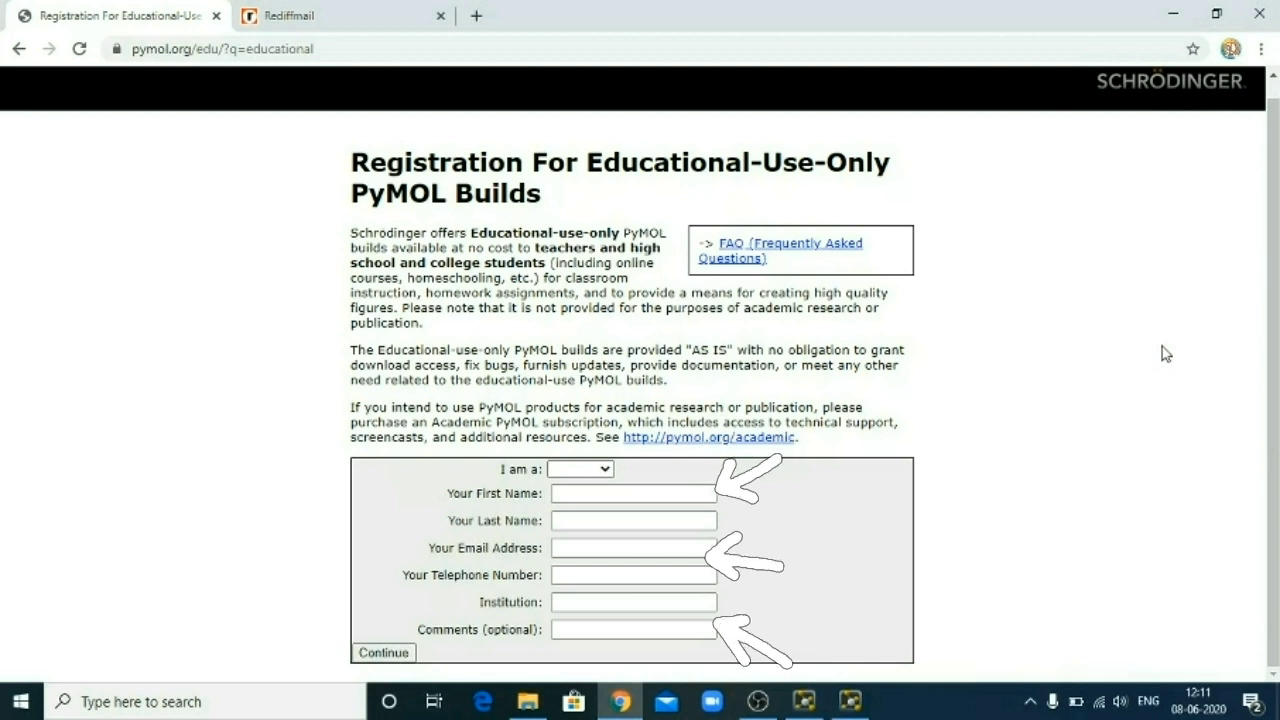
pyautogui.click(575, 474)
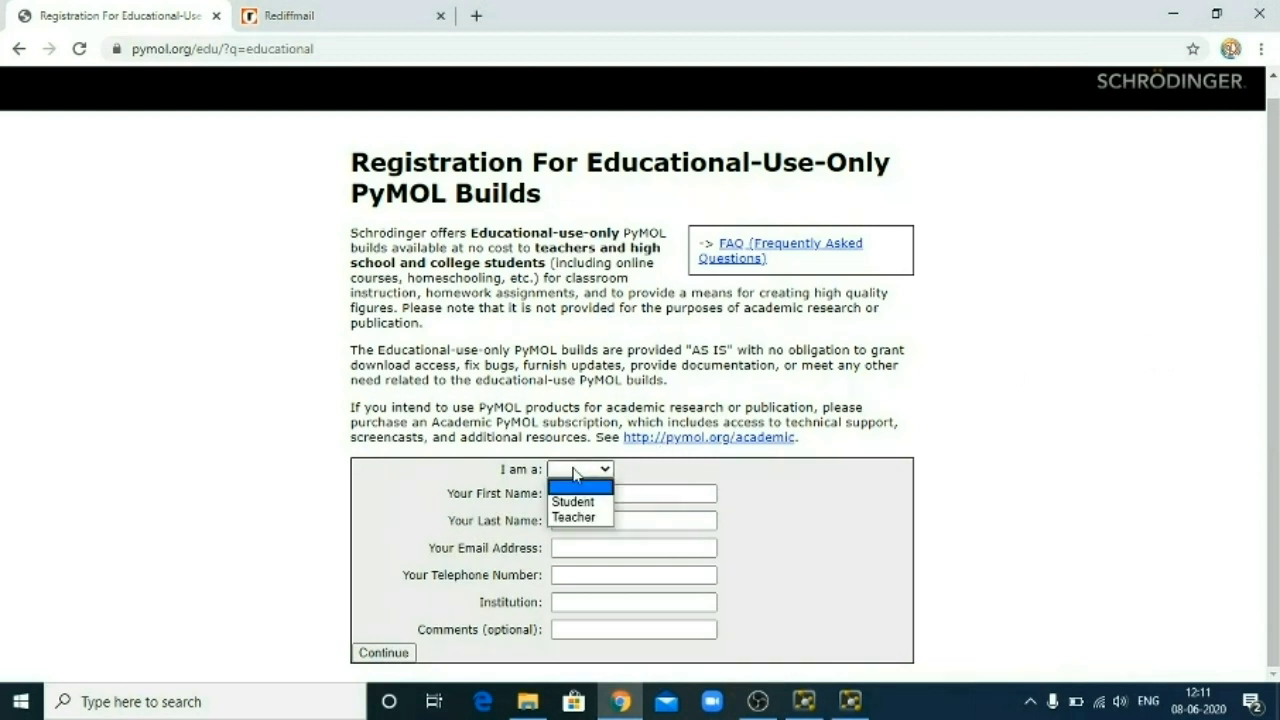
pyautogui.click(680, 446)
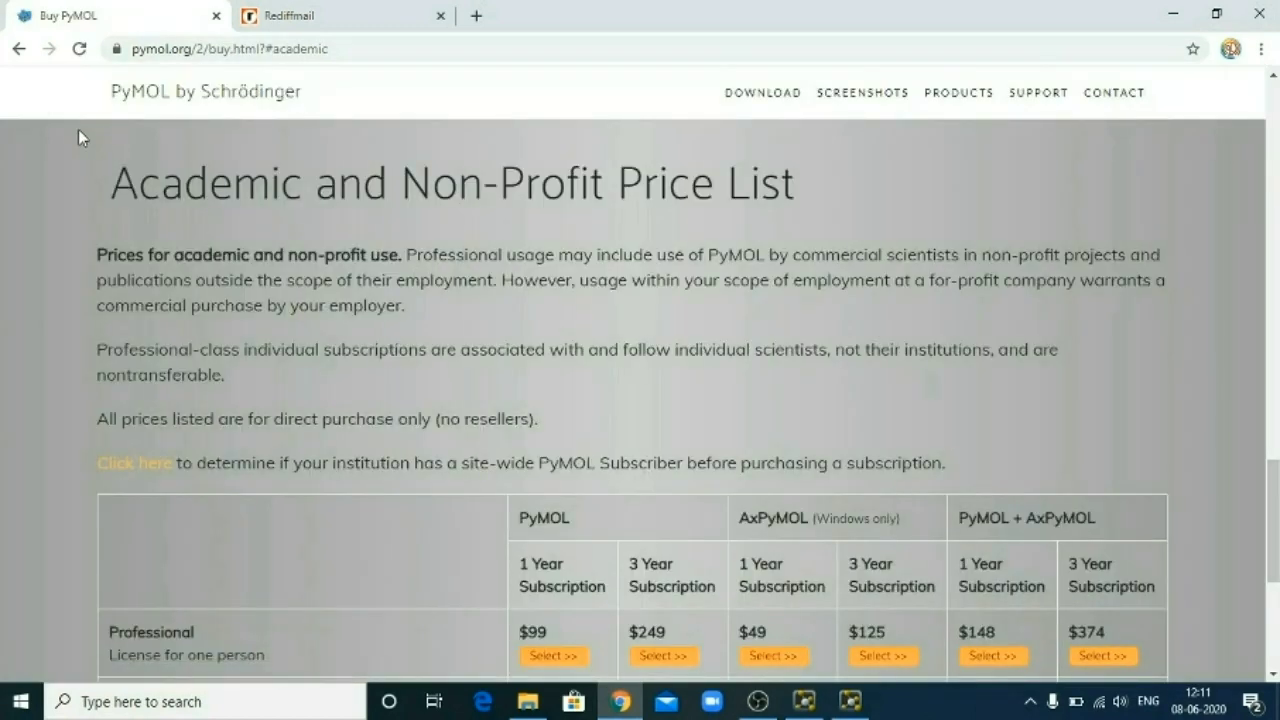
pyautogui.click(19, 50)
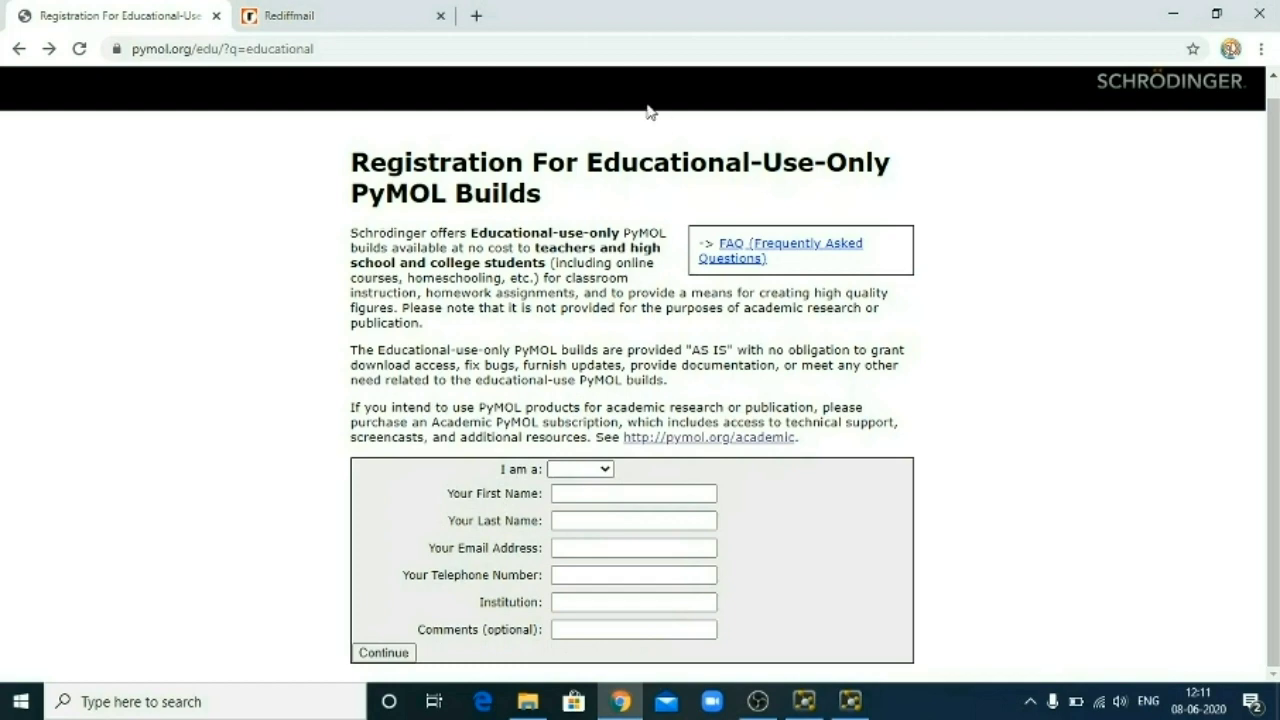
pyautogui.click(365, 22)
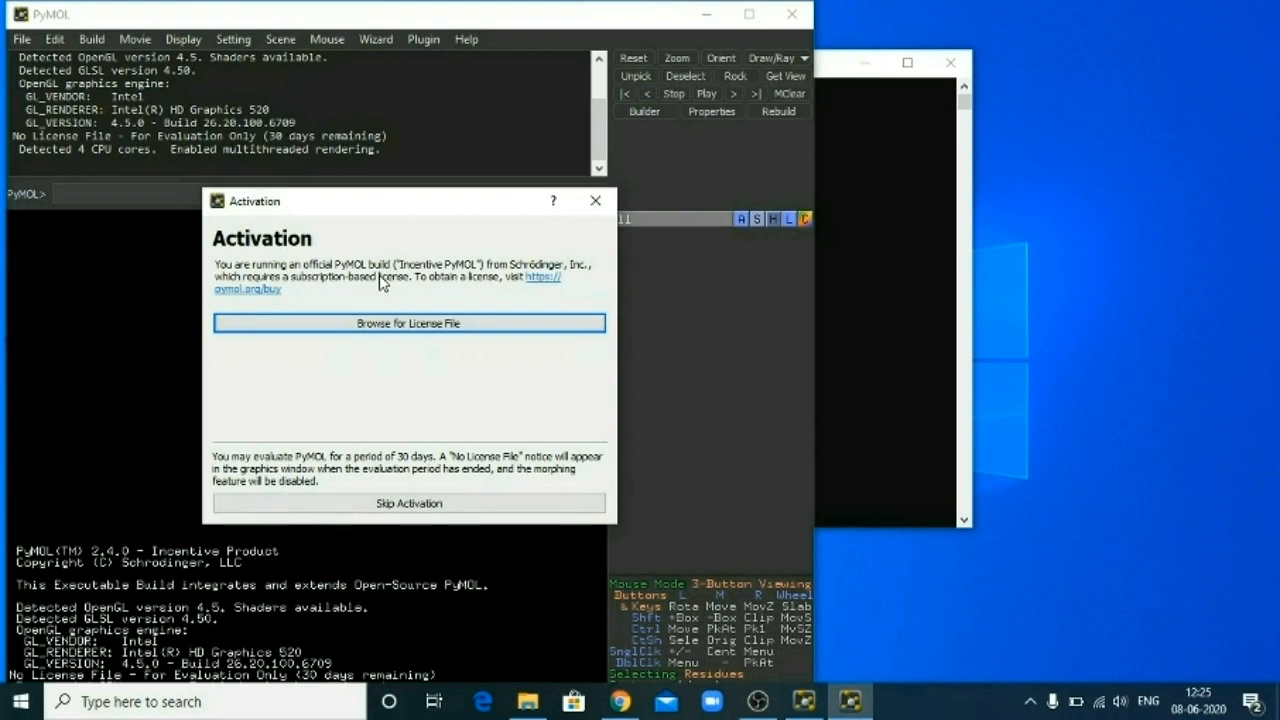
# Choose Skip Activation to run PyMOL in 30-day evaluation mode
pyautogui.click(410, 505)
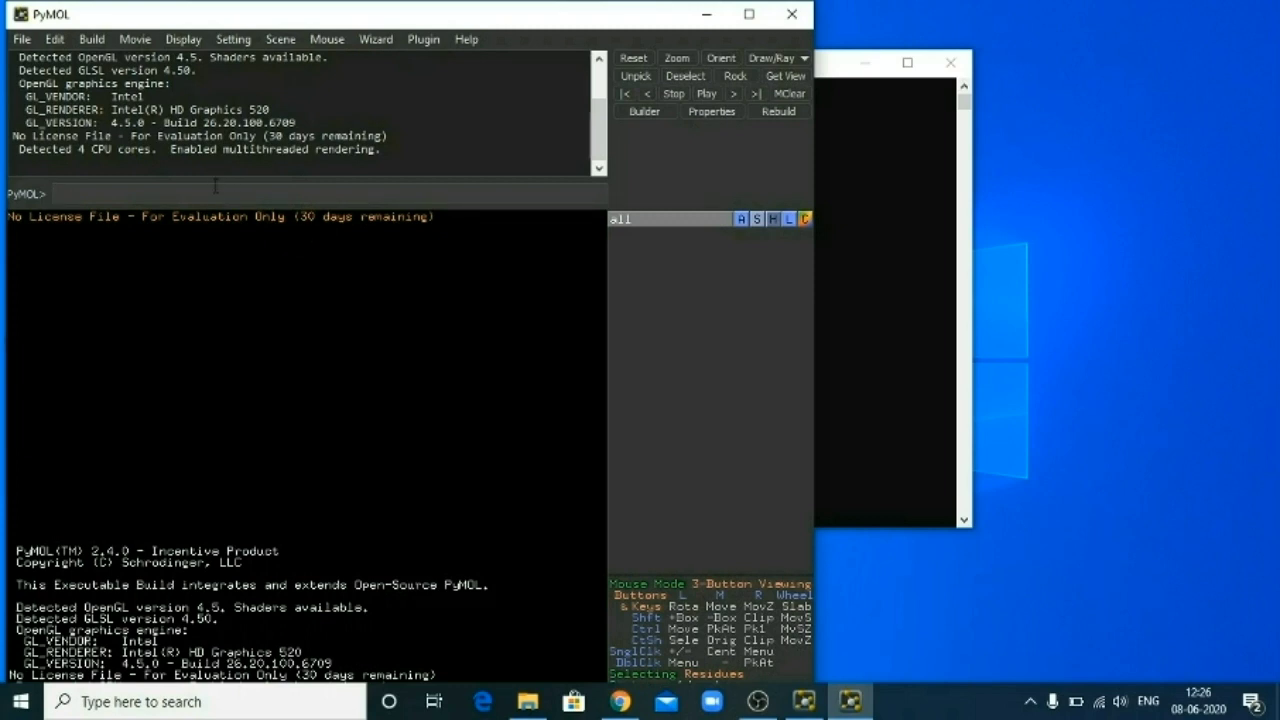
# Fetch PDB 3v99 with 'fetch 3v99' and rotate the green cartoon to view several sides
pyautogui.write('f')
pyautogui.write('etch')
pyautogui.write(' 3v')
pyautogui.write('99')
pyautogui.press('Return')
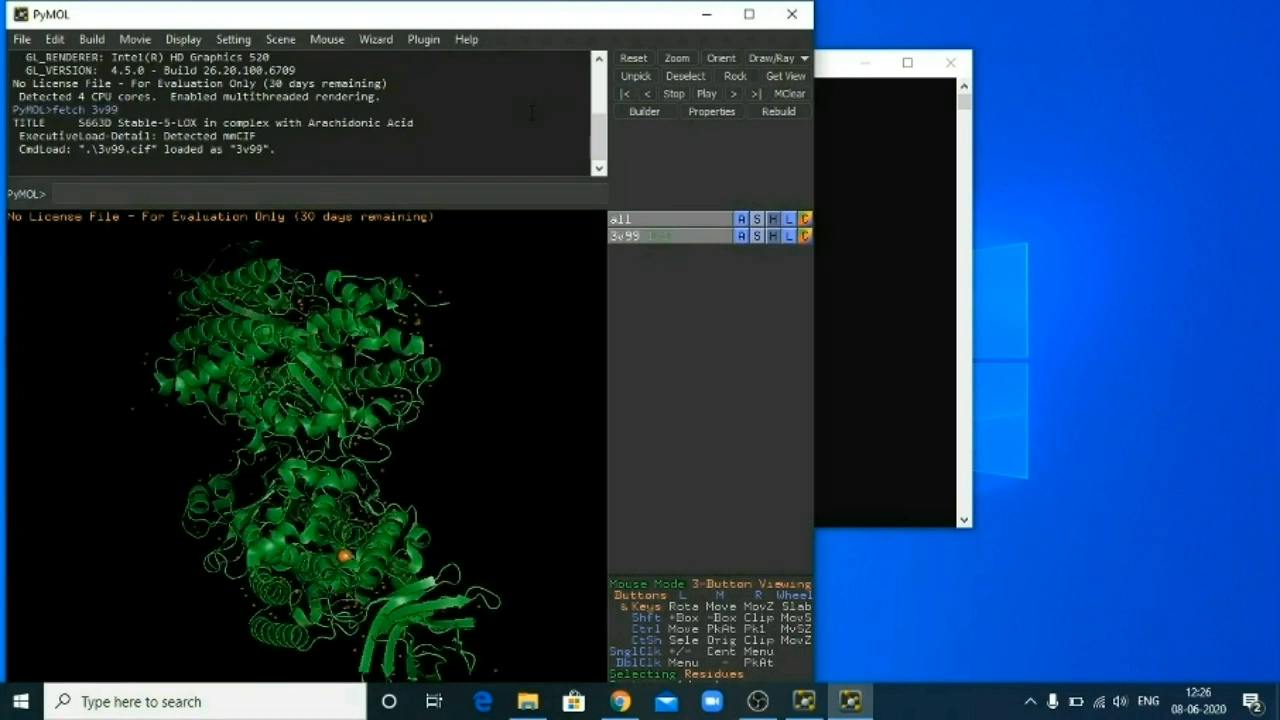
pyautogui.moveTo(398, 518)
pyautogui.mouseDown()
pyautogui.moveTo(276, 527)
pyautogui.moveTo(423, 497)
pyautogui.moveTo(509, 451)
pyautogui.moveTo(434, 543)
pyautogui.moveTo(457, 537)
pyautogui.mouseUp()
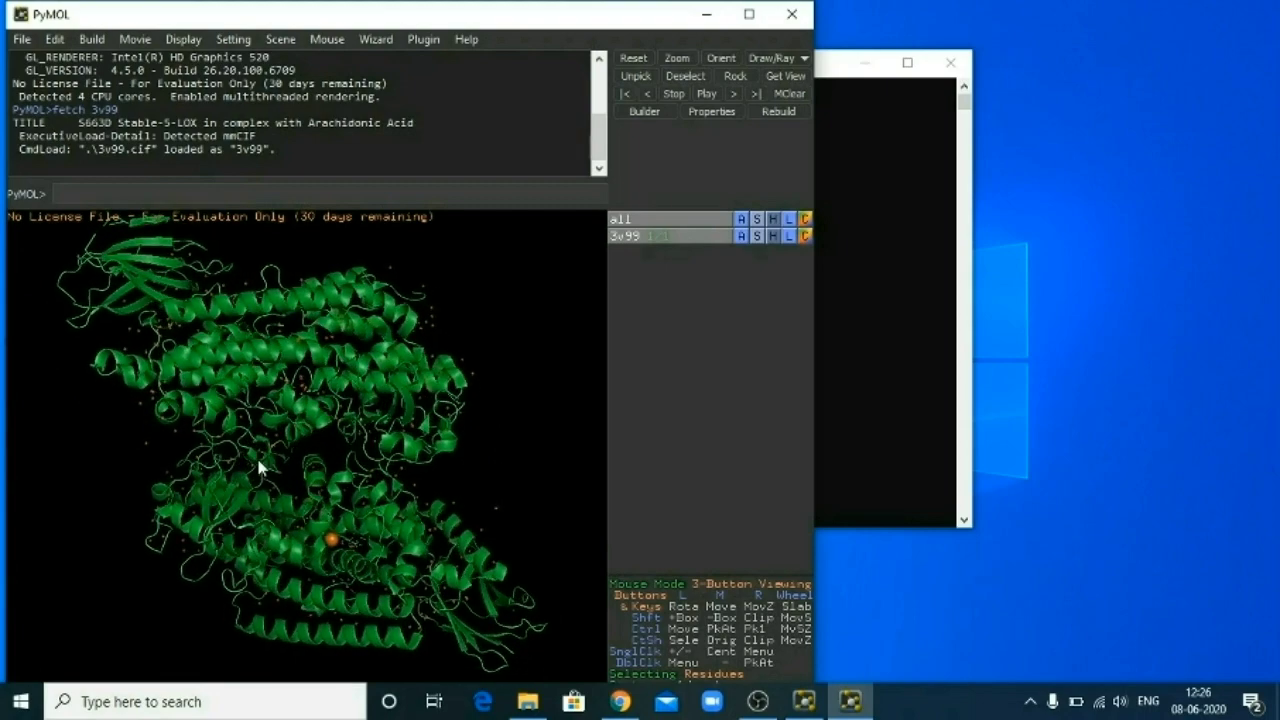
pyautogui.moveTo(258, 464)
pyautogui.mouseDown()
pyautogui.moveTo(283, 423)
pyautogui.moveTo(337, 423)
pyautogui.moveTo(286, 562)
pyautogui.moveTo(240, 520)
pyautogui.moveTo(254, 414)
pyautogui.mouseUp()
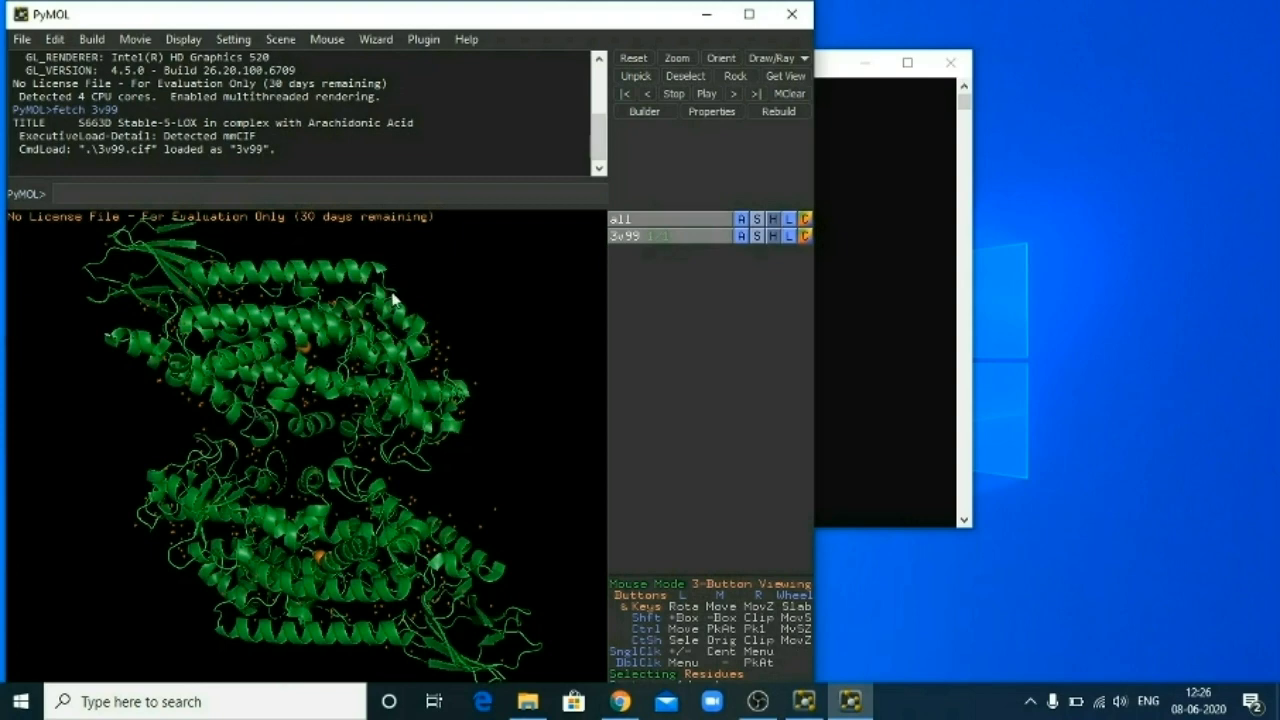
pyautogui.moveTo(352, 414)
pyautogui.mouseDown()
pyautogui.moveTo(378, 453)
pyautogui.moveTo(331, 443)
pyautogui.moveTo(377, 409)
pyautogui.mouseUp()
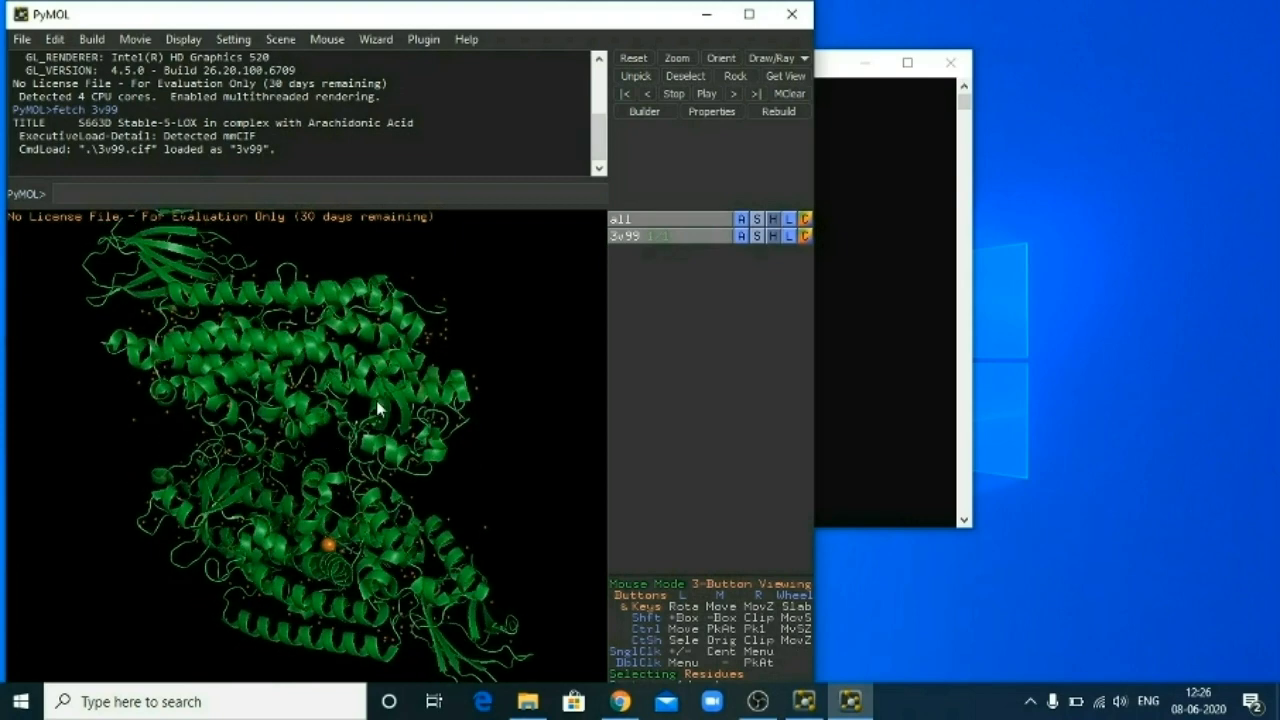
# Show the residue sequence and open the 3v99 'A' action menu to reach its presets
pyautogui.click(196, 40)
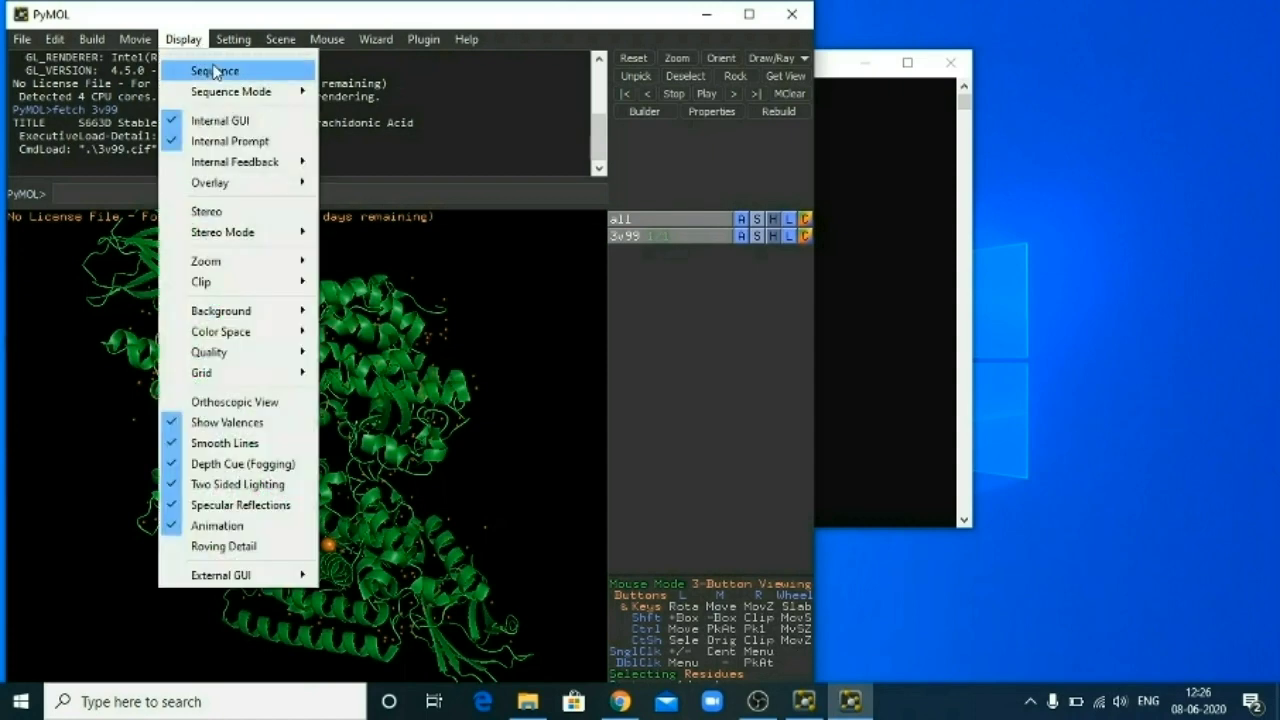
pyautogui.click(218, 72)
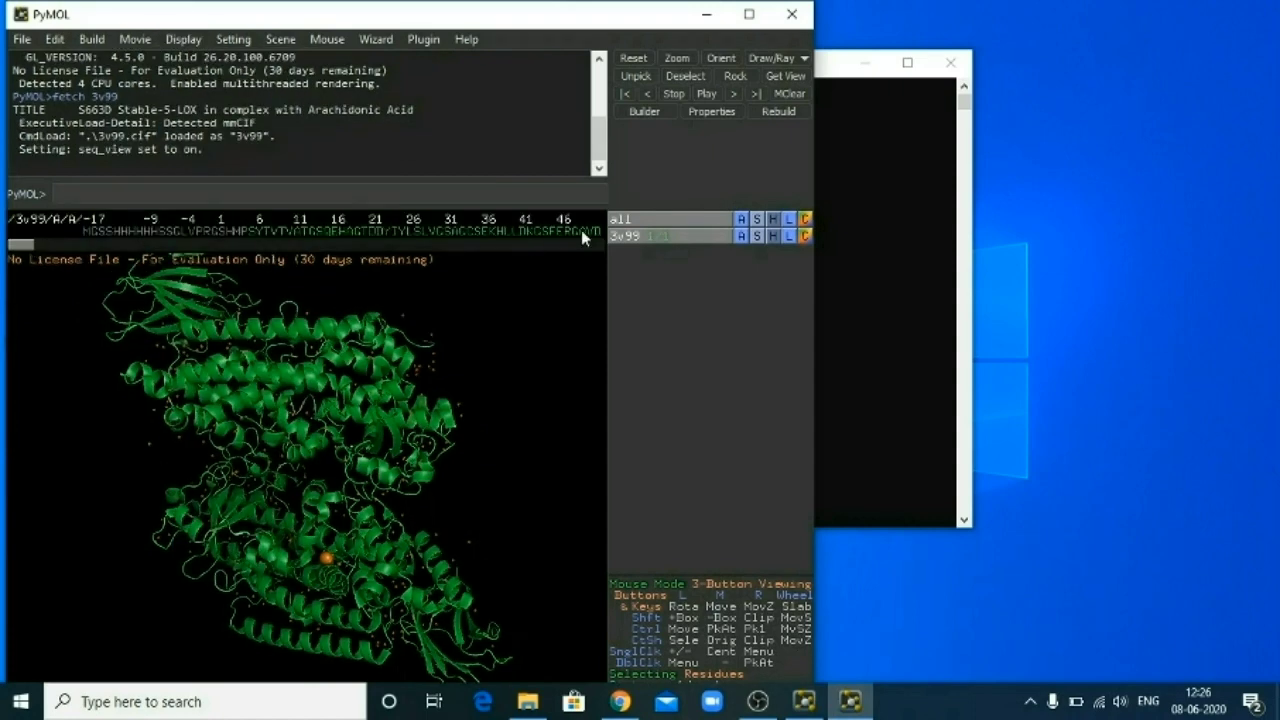
pyautogui.click(742, 235)
pyautogui.moveTo(741, 396)
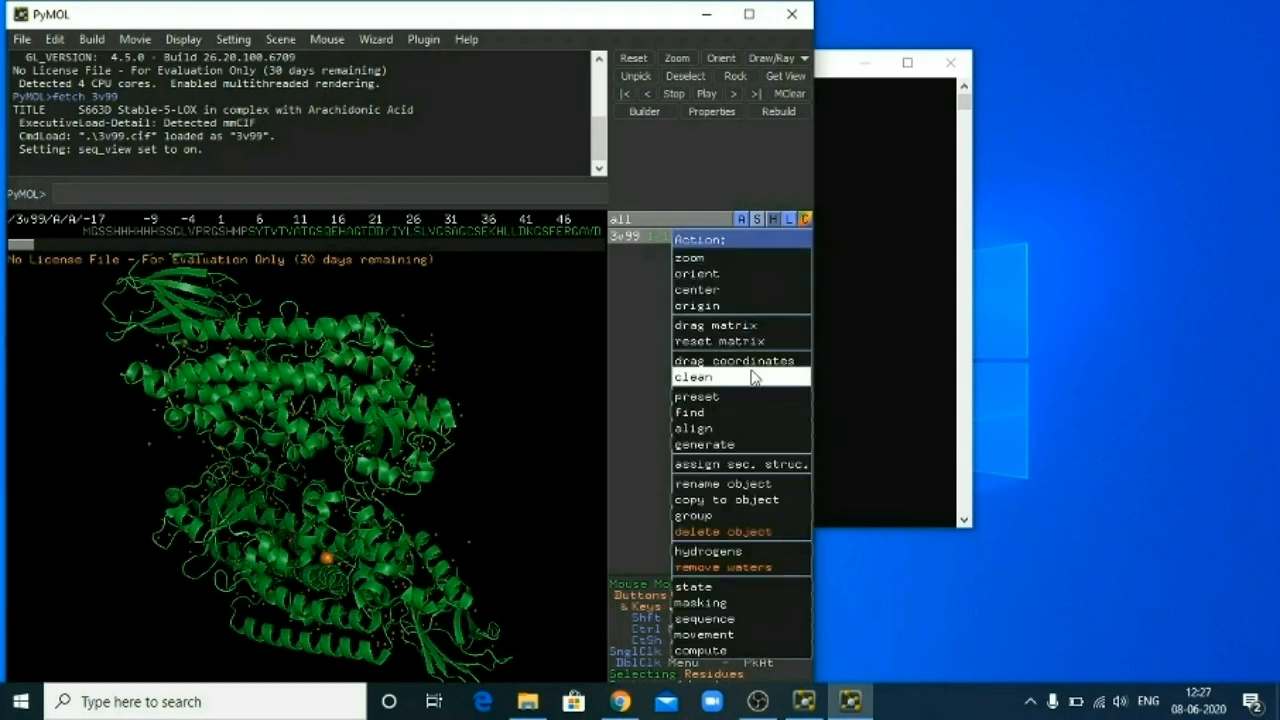
pyautogui.moveTo(697, 397)
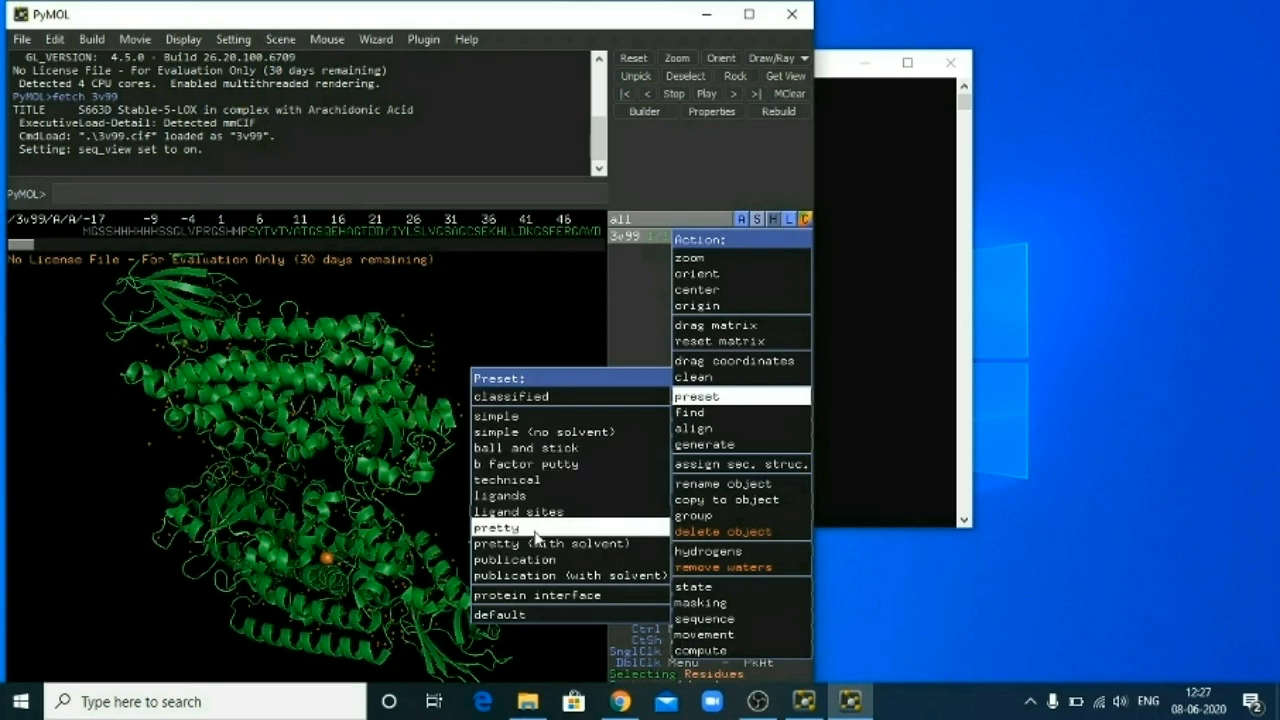
# Apply the 'pretty' preset to 3v99 and rotate the rainbow cartoon from several angles
pyautogui.click(535, 530)
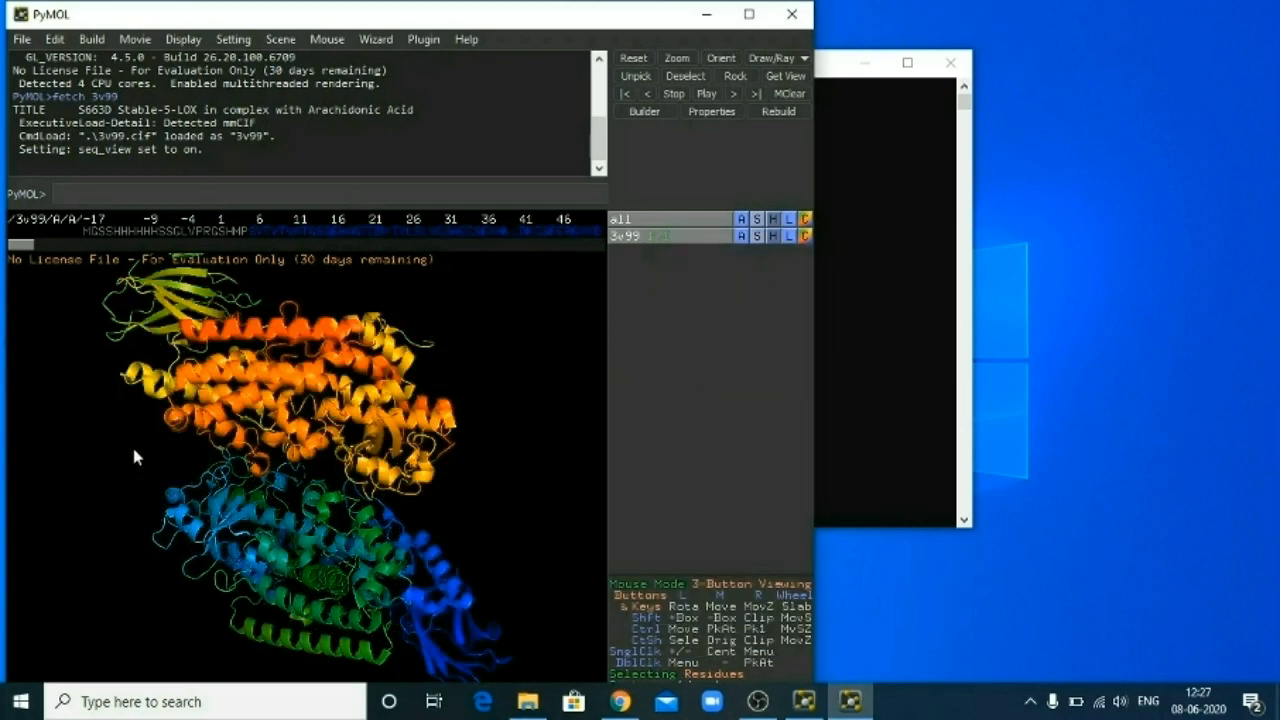
pyautogui.moveTo(131, 443)
pyautogui.mouseDown()
pyautogui.moveTo(153, 413)
pyautogui.moveTo(178, 458)
pyautogui.mouseUp()
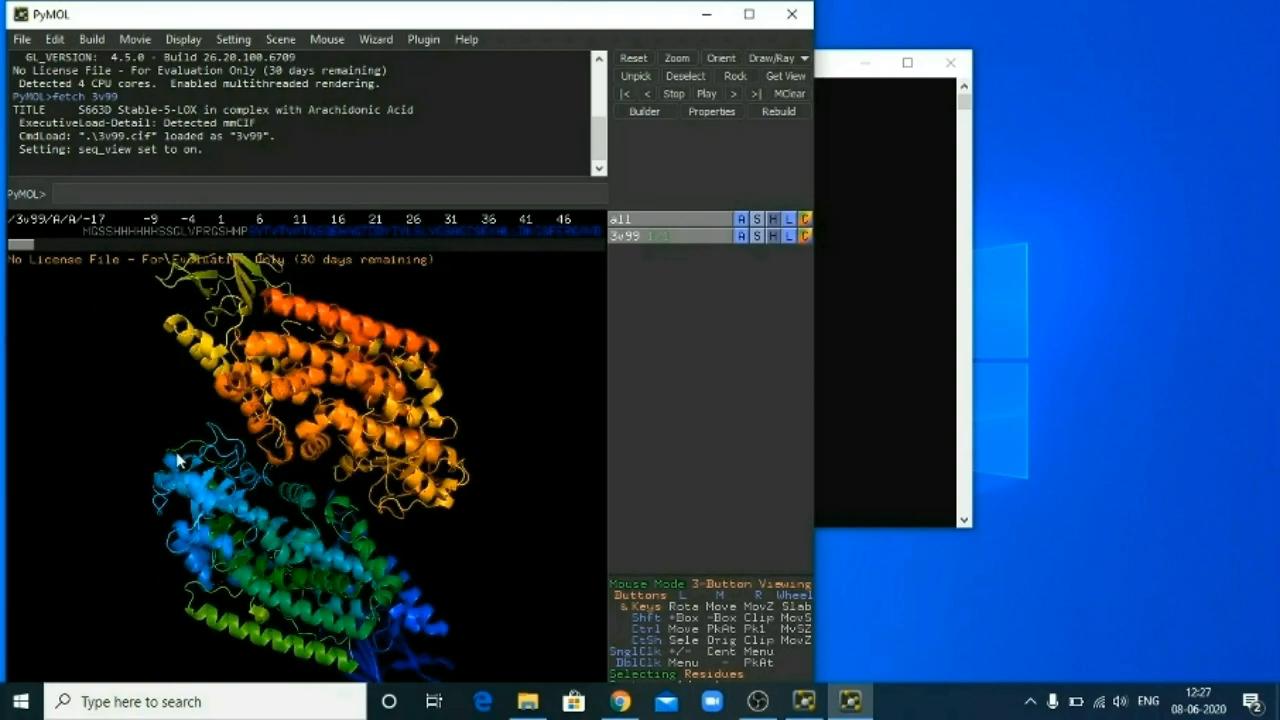
pyautogui.moveTo(534, 490)
pyautogui.mouseDown()
pyautogui.moveTo(480, 406)
pyautogui.moveTo(483, 437)
pyautogui.moveTo(449, 474)
pyautogui.moveTo(541, 470)
pyautogui.mouseUp()
pyautogui.moveTo(57, 400)
pyautogui.mouseDown()
pyautogui.moveTo(117, 437)
pyautogui.moveTo(237, 434)
pyautogui.moveTo(250, 386)
pyautogui.moveTo(277, 449)
pyautogui.moveTo(420, 486)
pyautogui.moveTo(492, 491)
pyautogui.moveTo(498, 472)
pyautogui.mouseUp()
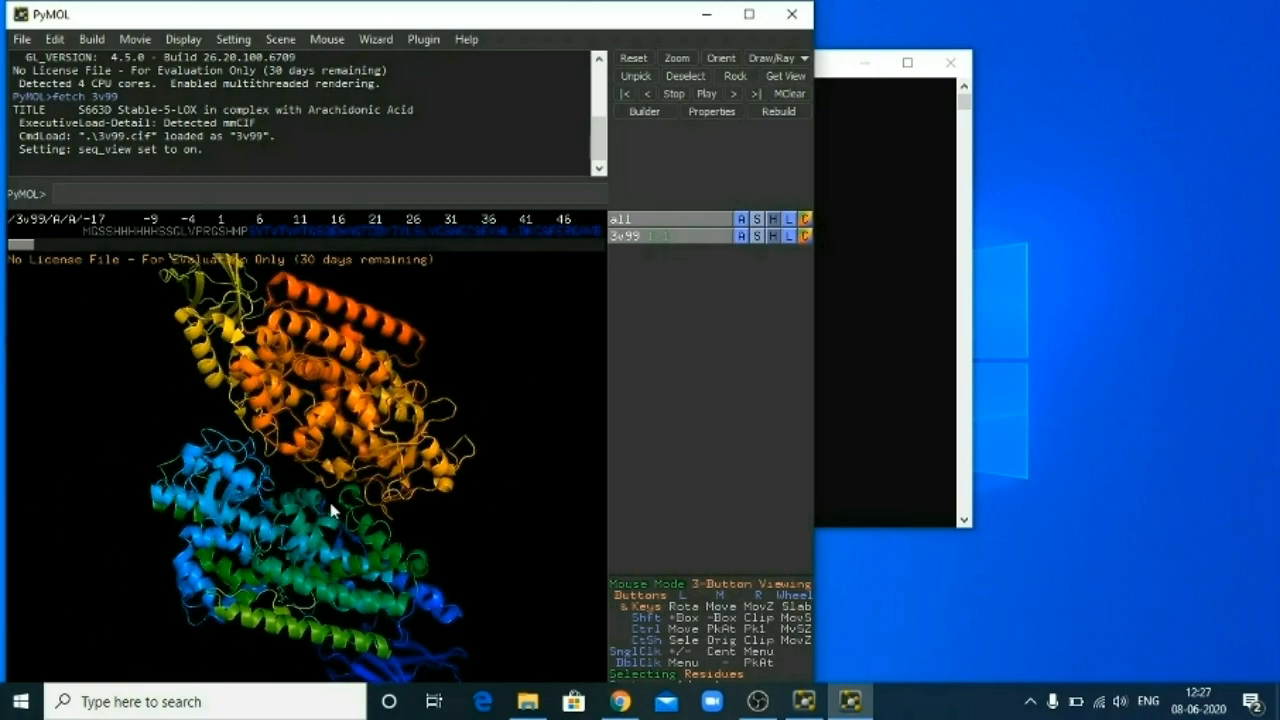
pyautogui.moveTo(331, 508)
pyautogui.mouseDown()
pyautogui.moveTo(420, 491)
pyautogui.moveTo(297, 537)
pyautogui.moveTo(219, 537)
pyautogui.moveTo(214, 490)
pyautogui.moveTo(312, 412)
pyautogui.mouseUp()
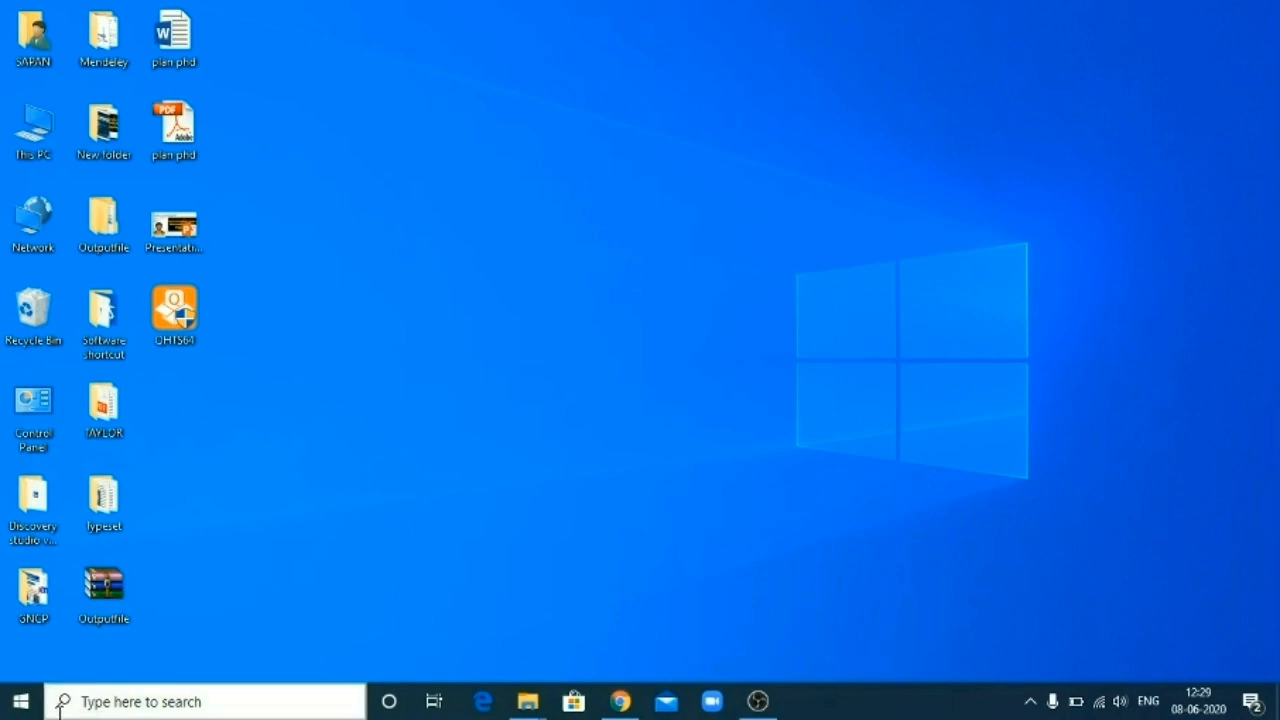
# Relaunch 'PyMOL + Console' by searching 'pym' in the Windows taskbar
pyautogui.click(127, 699)
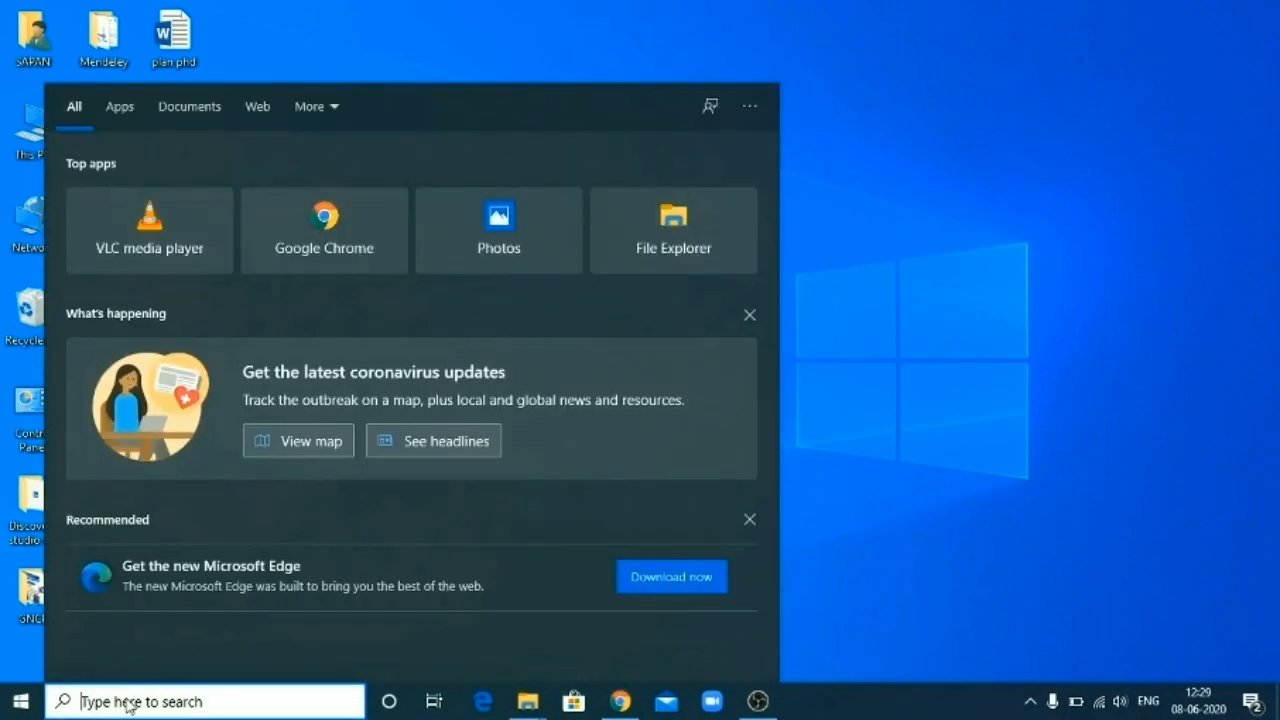
pyautogui.write('pym')
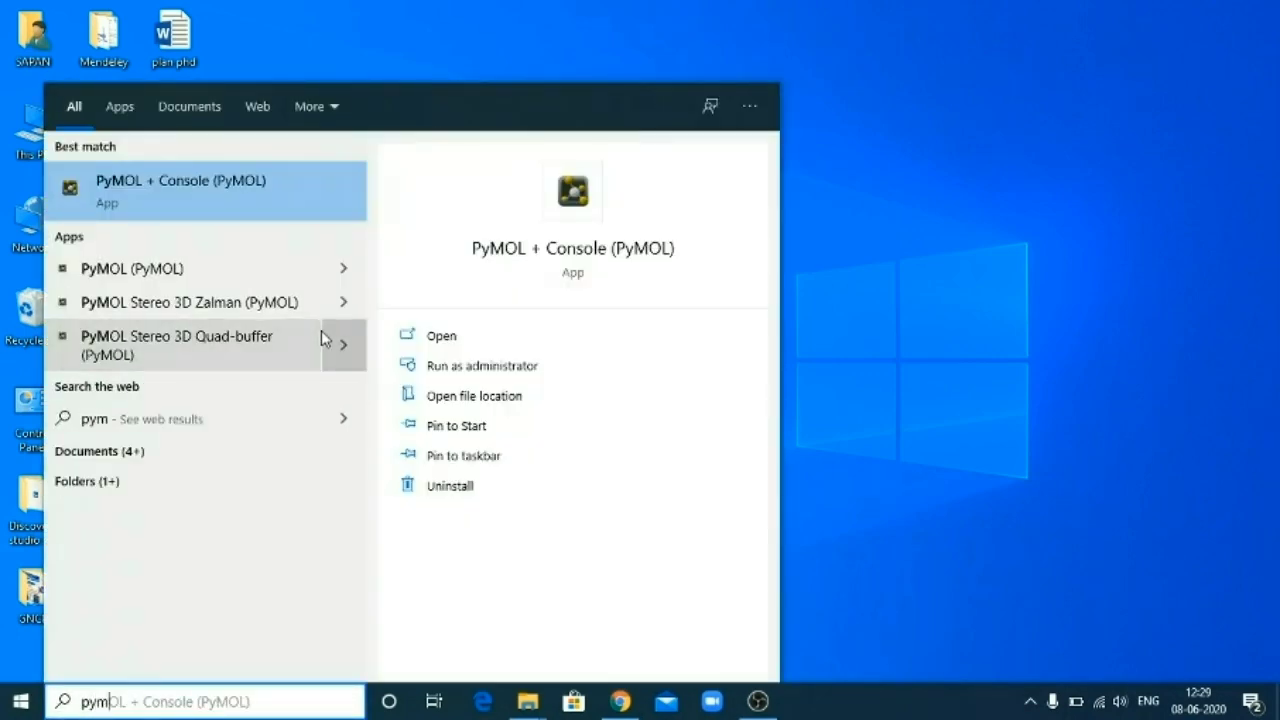
pyautogui.click(481, 337)
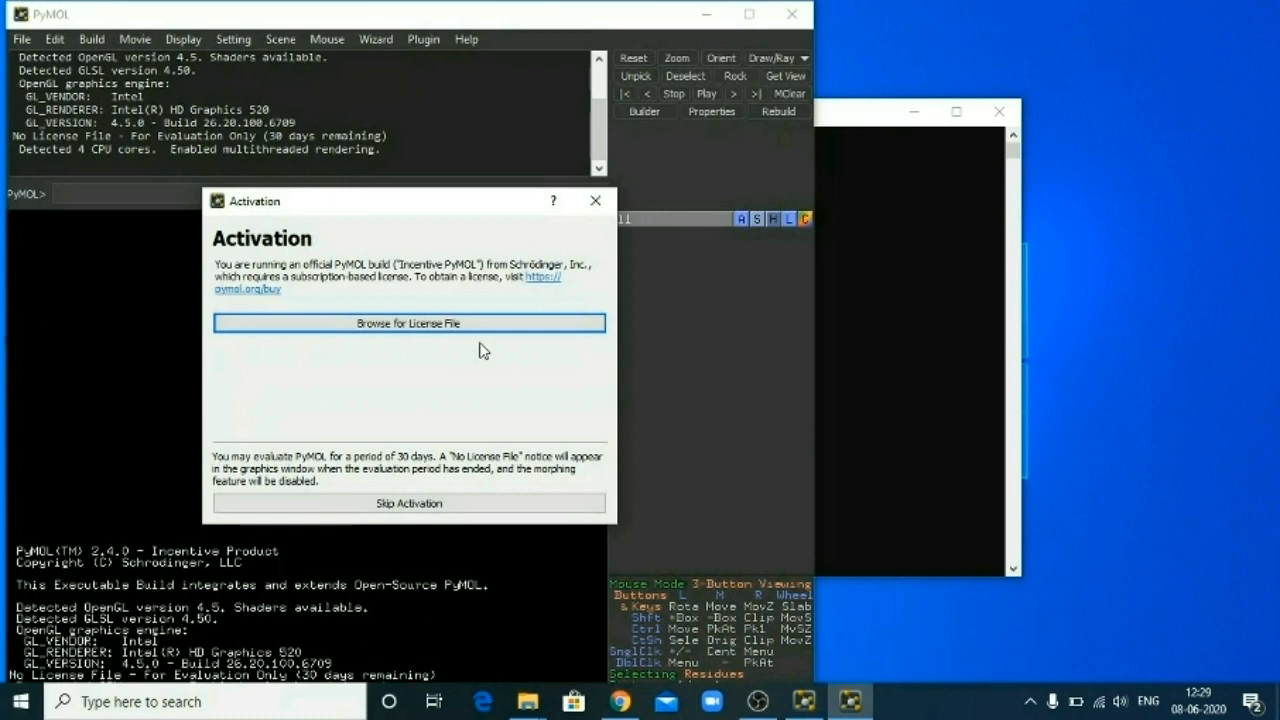
# Load pymol-edu-license.lic from Desktop > Software shortcut > Pymol and confirm the installed license
pyautogui.click(455, 324)
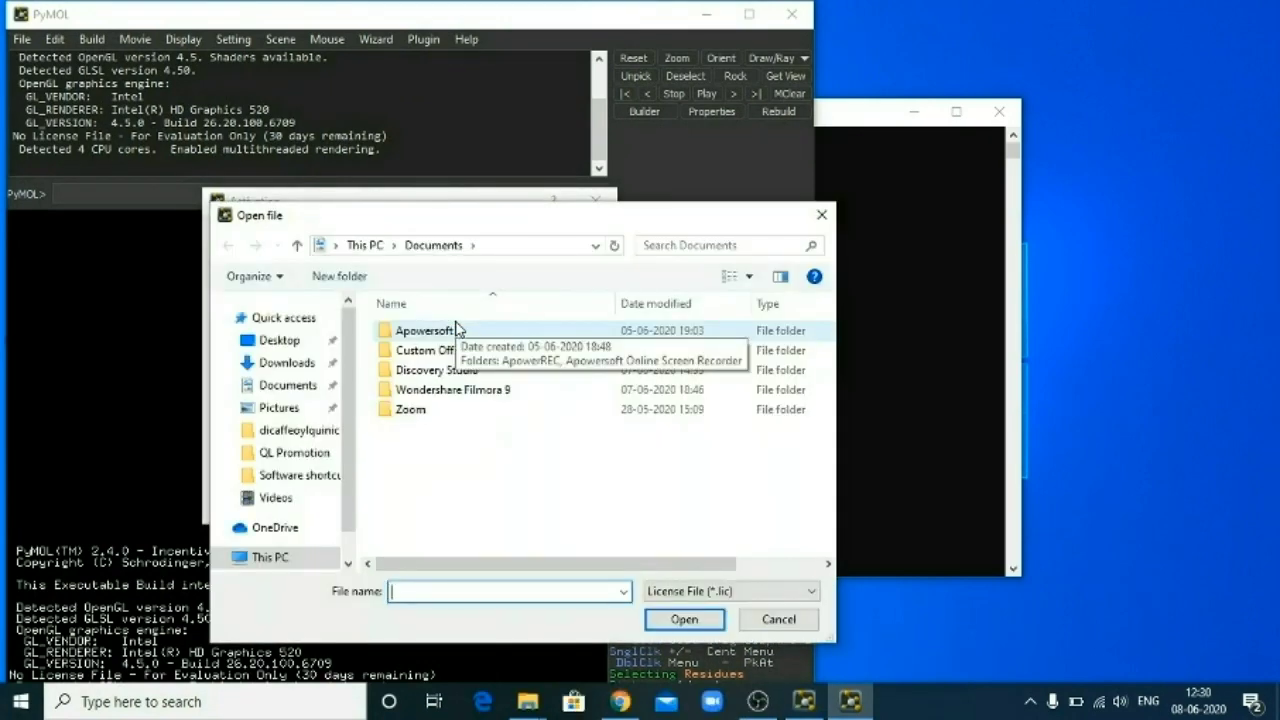
pyautogui.click(291, 343)
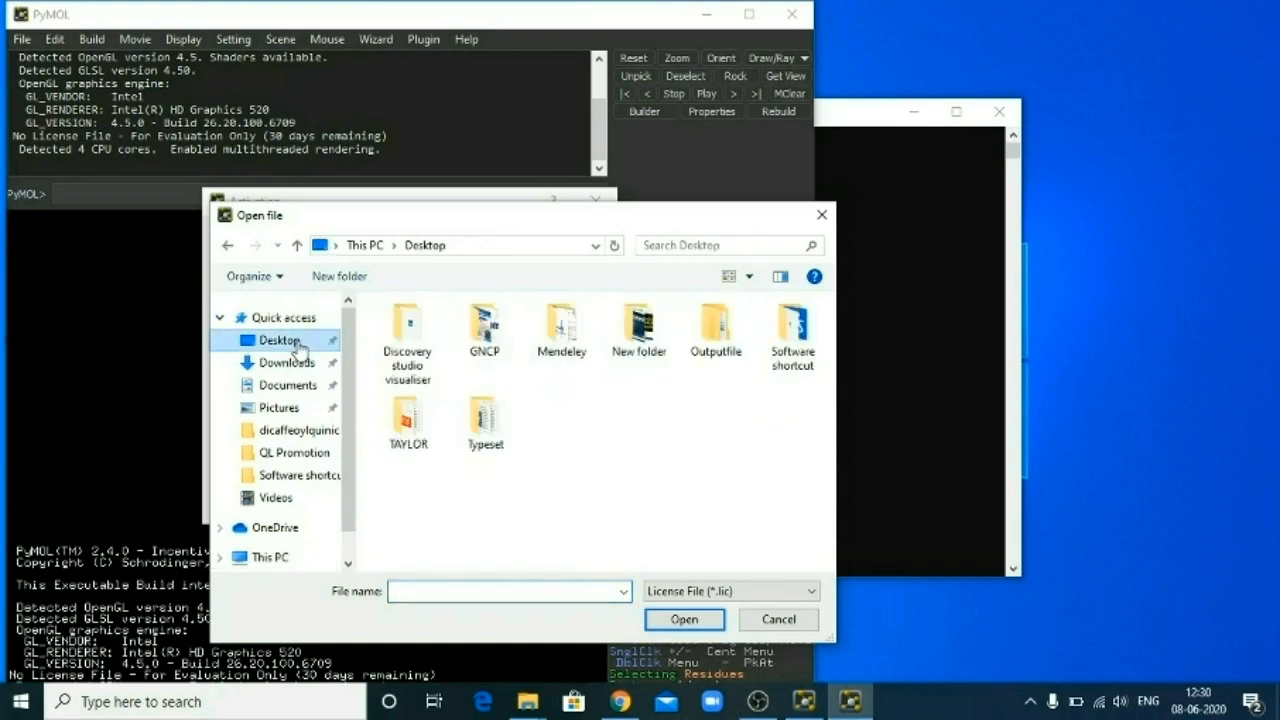
pyautogui.doubleClick(792, 335)
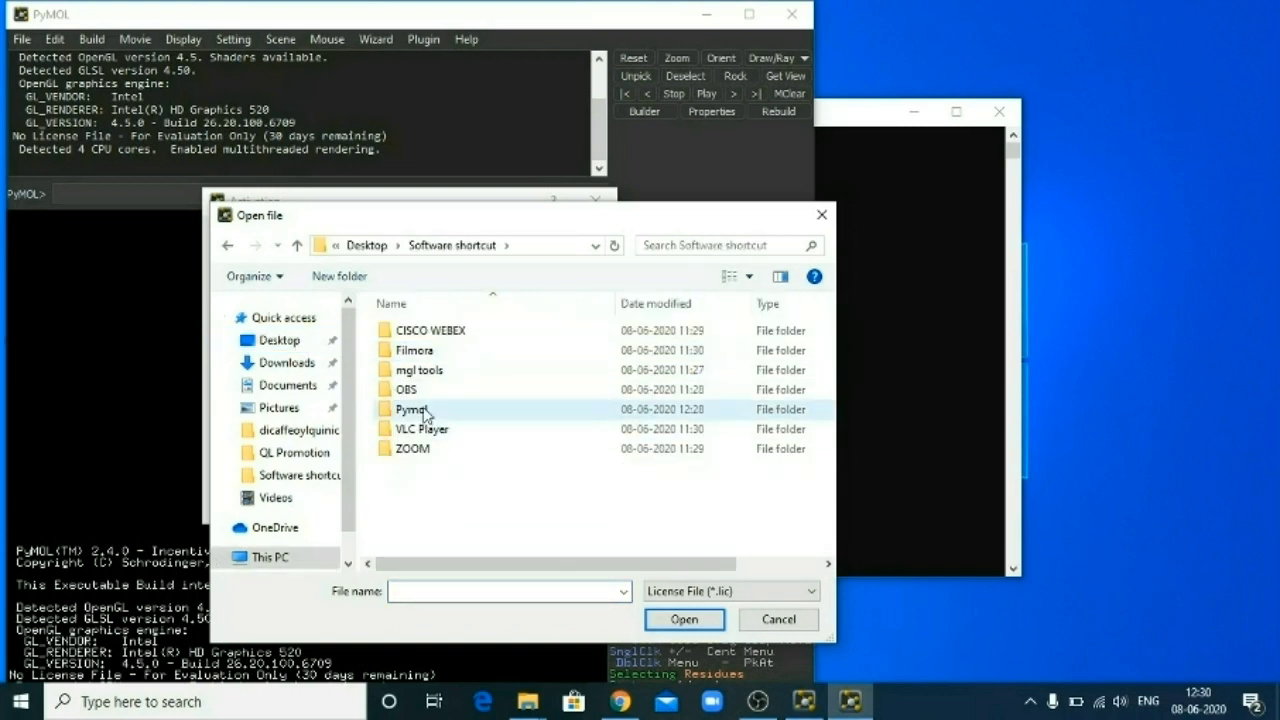
pyautogui.click(424, 412)
pyautogui.doubleClick(424, 412)
pyautogui.click(484, 336)
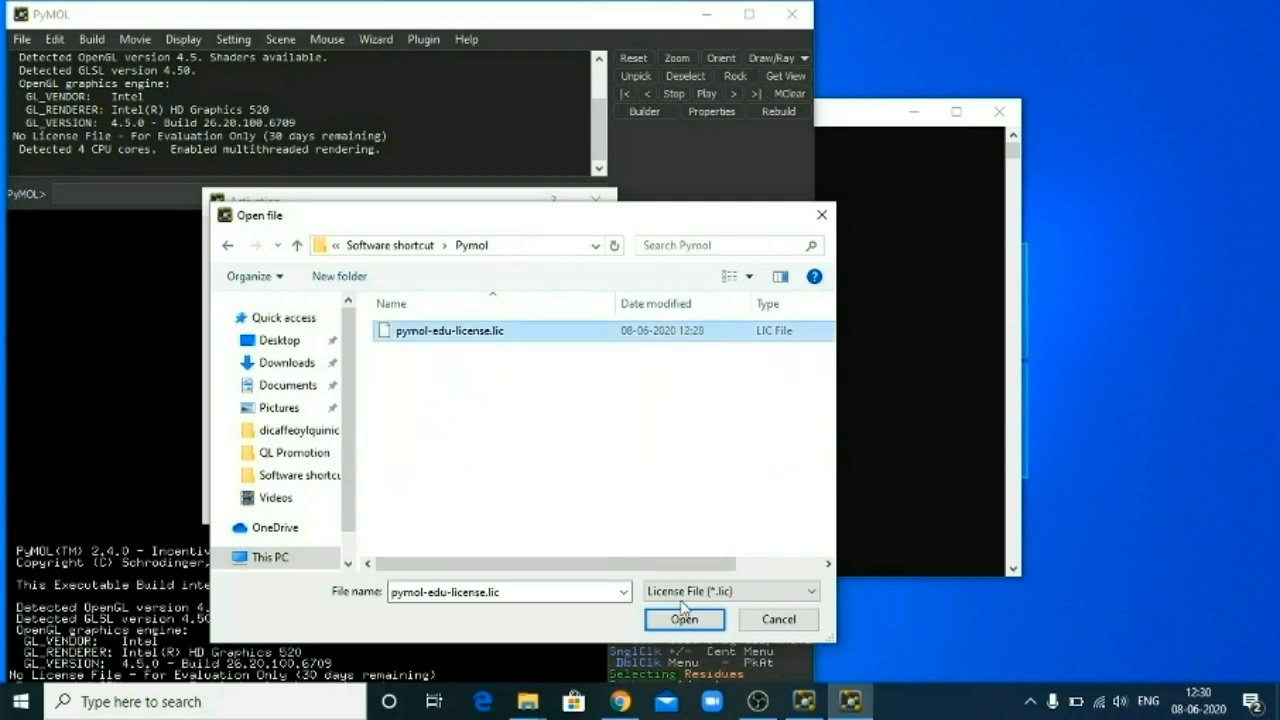
pyautogui.click(684, 620)
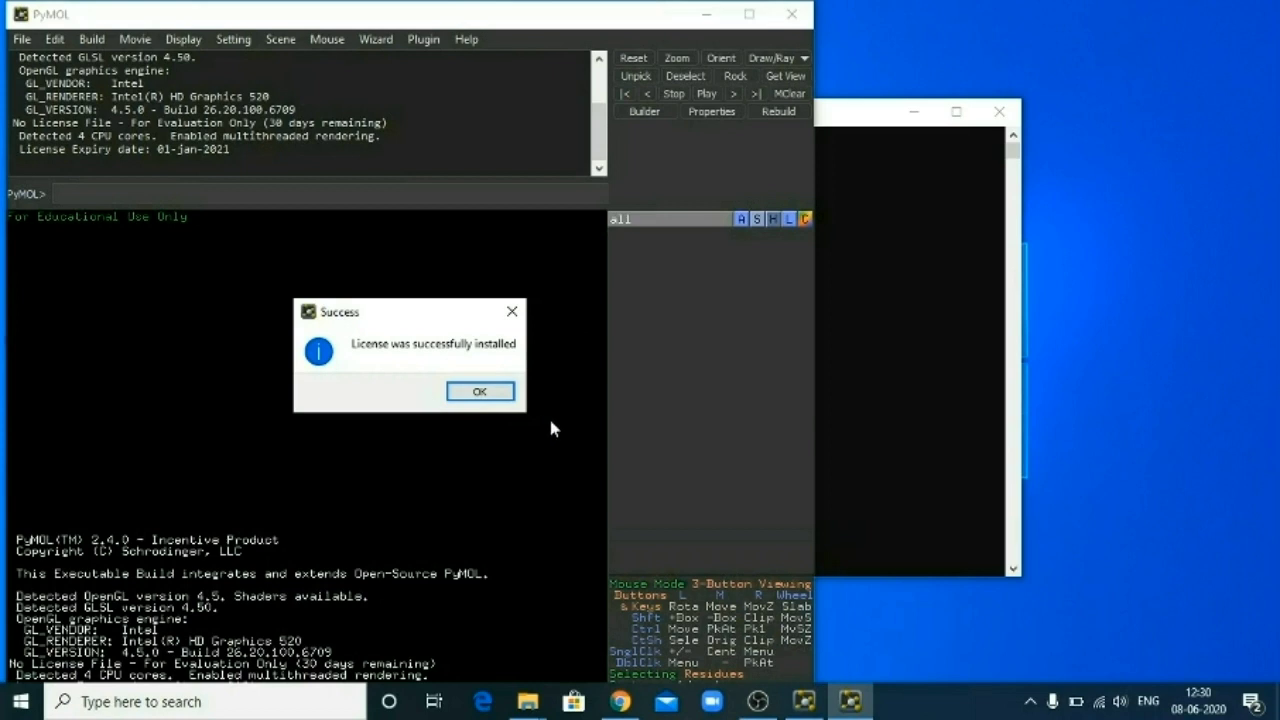
pyautogui.click(495, 400)
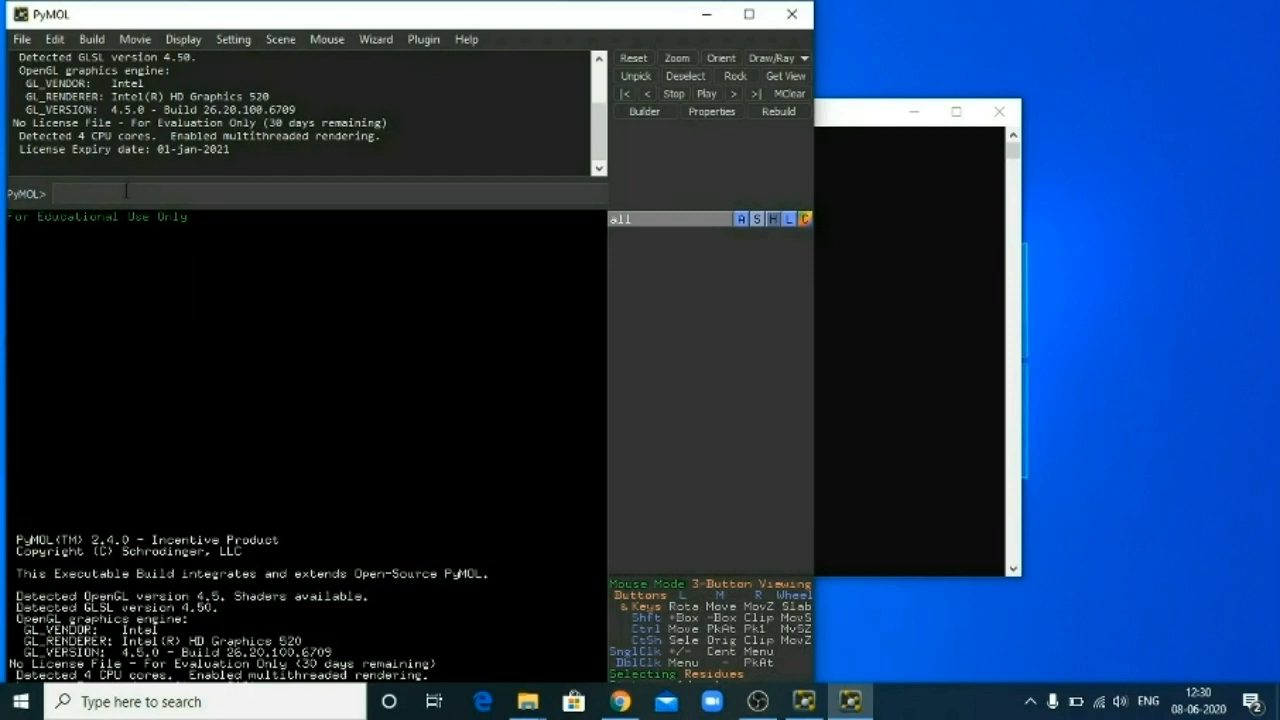
# Load PDB 3v99 with 'fetch 3v99' and rotate the model to inspect it
pyautogui.write('fet')
pyautogui.write('ch 3v')
pyautogui.write('99')
pyautogui.press('Return')
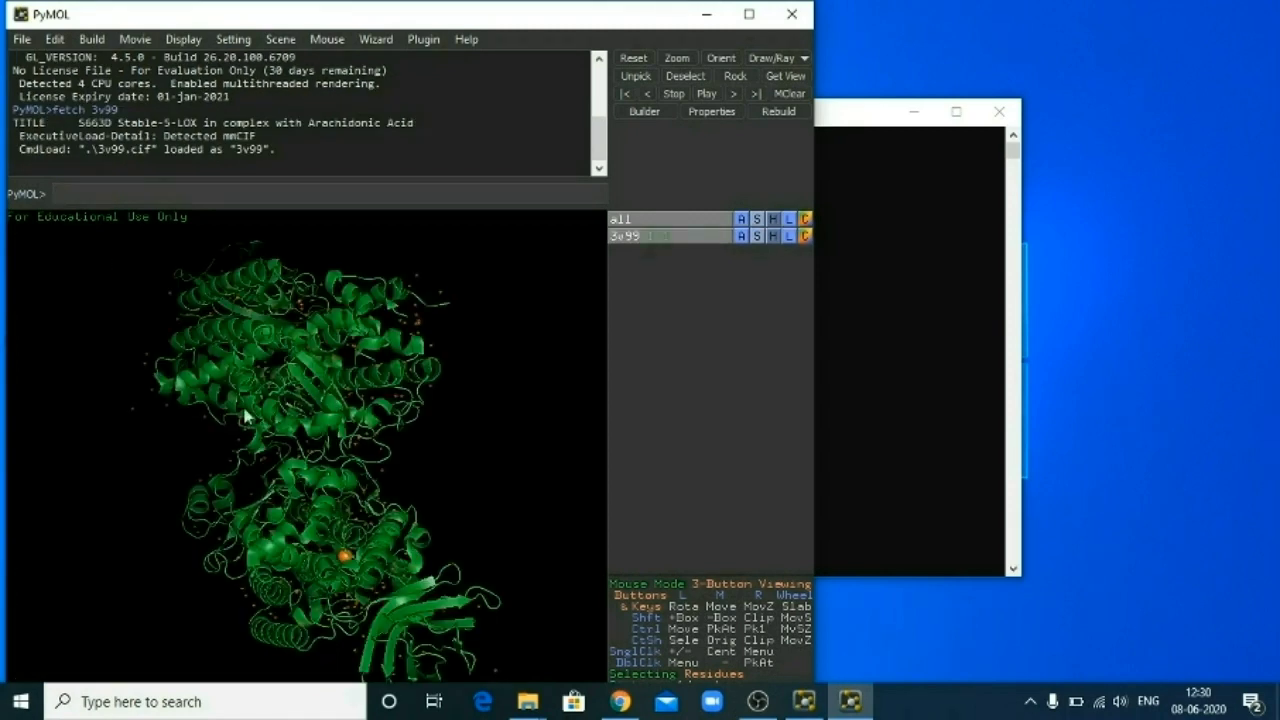
pyautogui.moveTo(200, 420)
pyautogui.mouseDown()
pyautogui.moveTo(310, 420)
pyautogui.moveTo(293, 445)
pyautogui.moveTo(317, 418)
pyautogui.mouseUp()
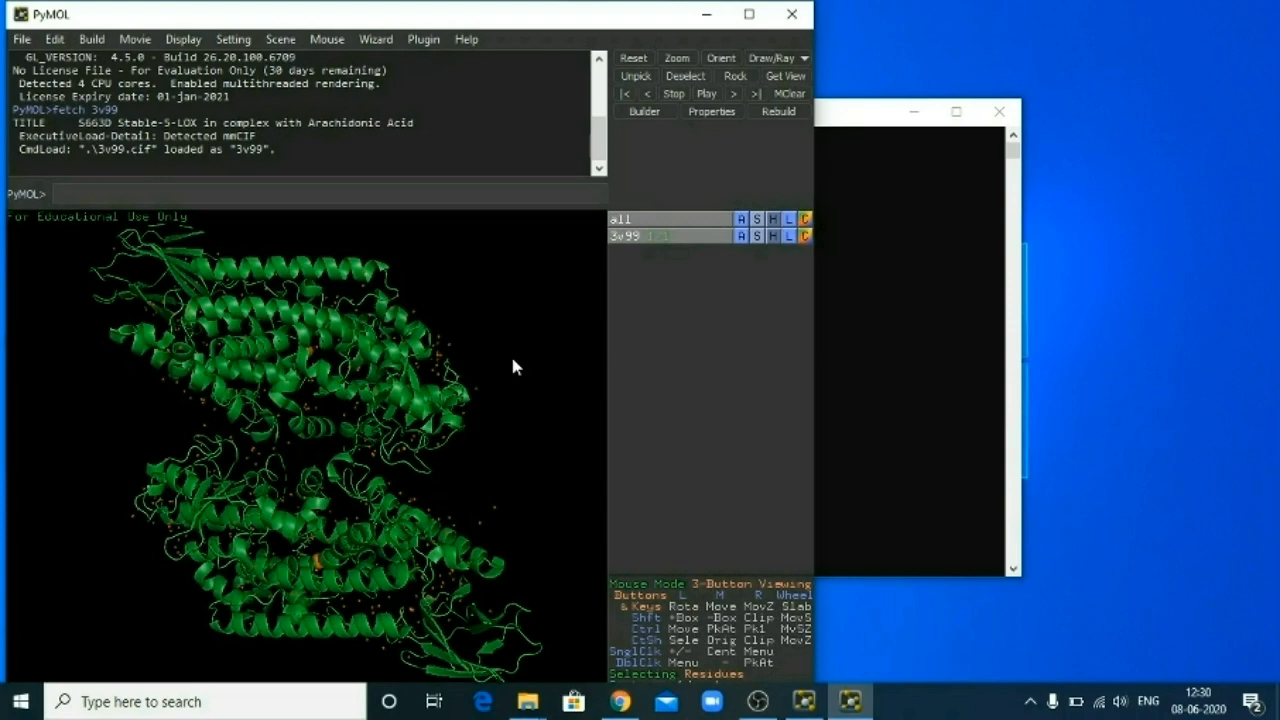
pyautogui.moveTo(480, 383)
pyautogui.mouseDown()
pyautogui.moveTo(497, 433)
pyautogui.moveTo(519, 431)
pyautogui.mouseUp()
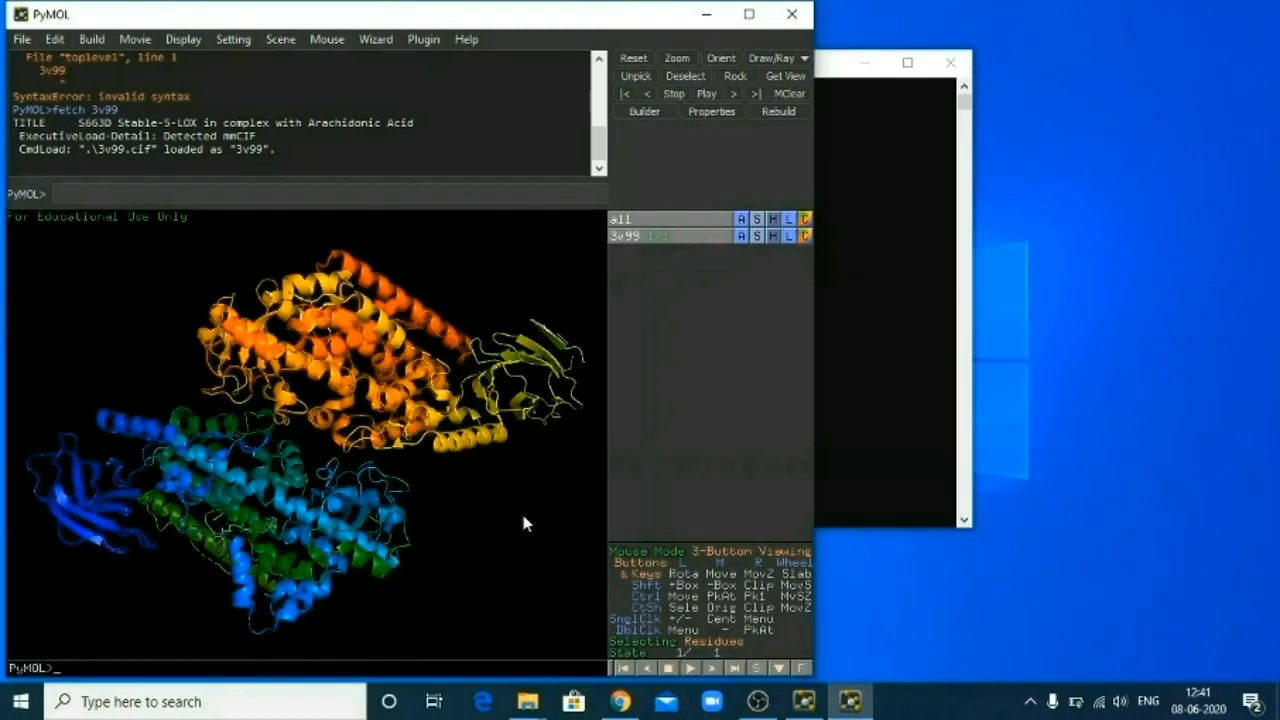
pyautogui.moveTo(521, 515)
pyautogui.mouseDown()
pyautogui.moveTo(364, 475)
pyautogui.moveTo(248, 503)
pyautogui.moveTo(434, 423)
pyautogui.moveTo(523, 449)
pyautogui.moveTo(480, 403)
pyautogui.moveTo(517, 509)
pyautogui.moveTo(408, 457)
pyautogui.moveTo(403, 434)
pyautogui.moveTo(500, 380)
pyautogui.moveTo(451, 494)
pyautogui.moveTo(422, 505)
pyautogui.mouseUp()
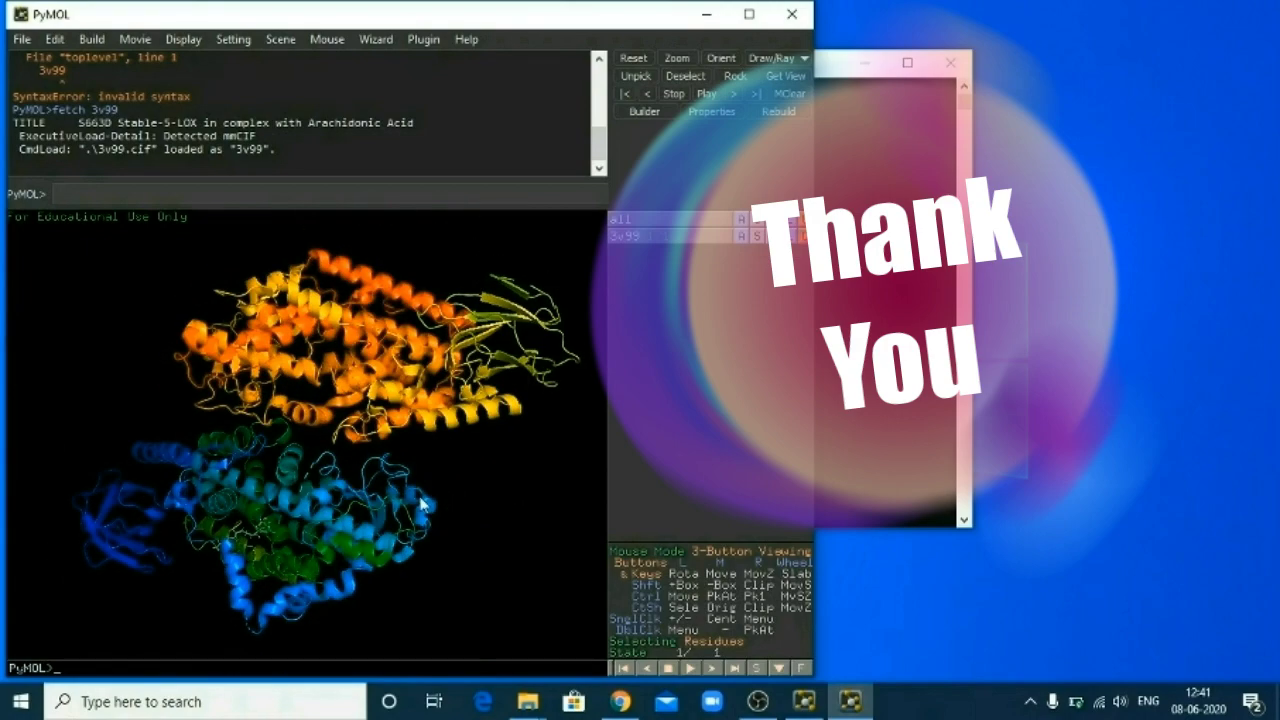
pyautogui.moveTo(350, 484)
pyautogui.mouseDown()
pyautogui.moveTo(338, 428)
pyautogui.moveTo(435, 428)
pyautogui.moveTo(437, 440)
pyautogui.mouseUp()
pyautogui.moveTo(280, 419); pyautogui.dragTo(222, 404)
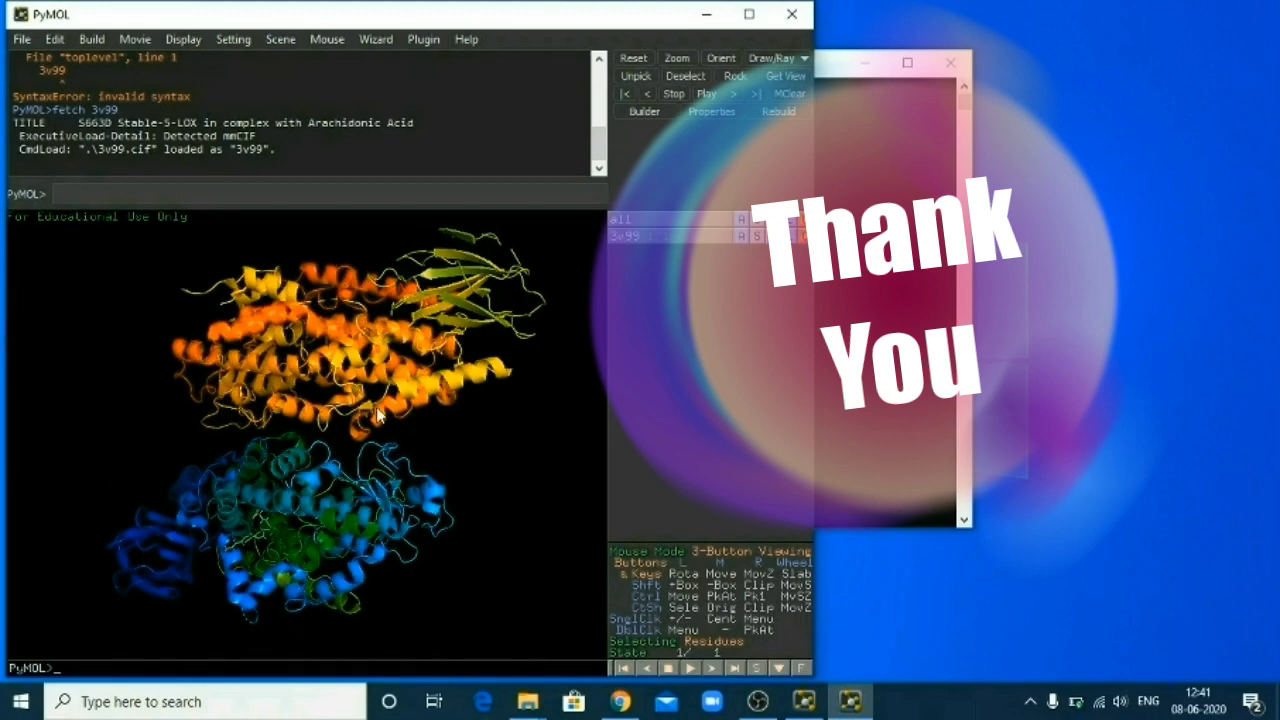